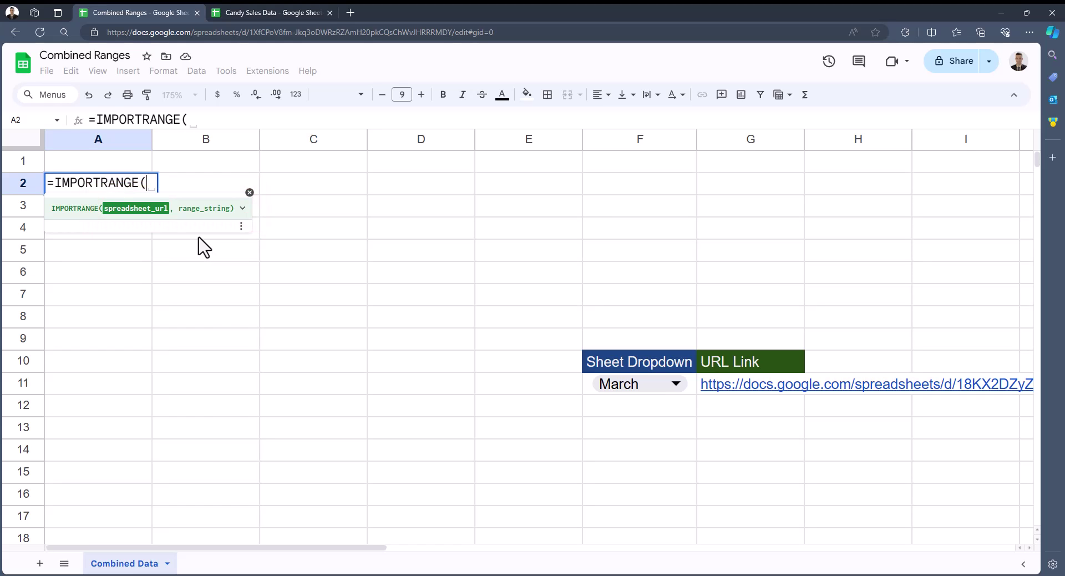
# Fill A2's IMPORTRANGE with the Candy Sales Data spreadsheet URL and the range "A1:D"
pyautogui.write('""')
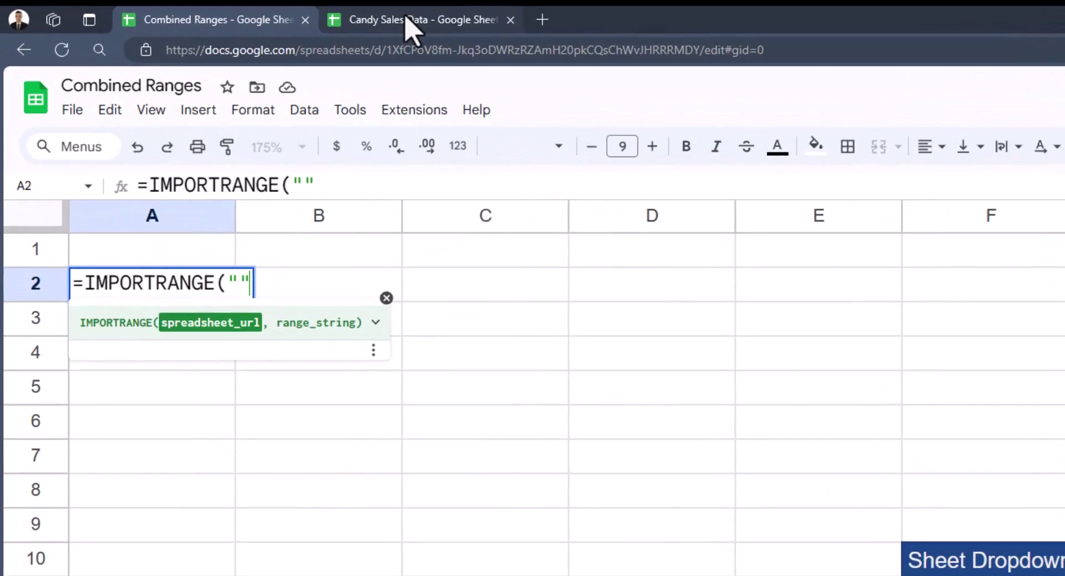
pyautogui.click(407, 20)
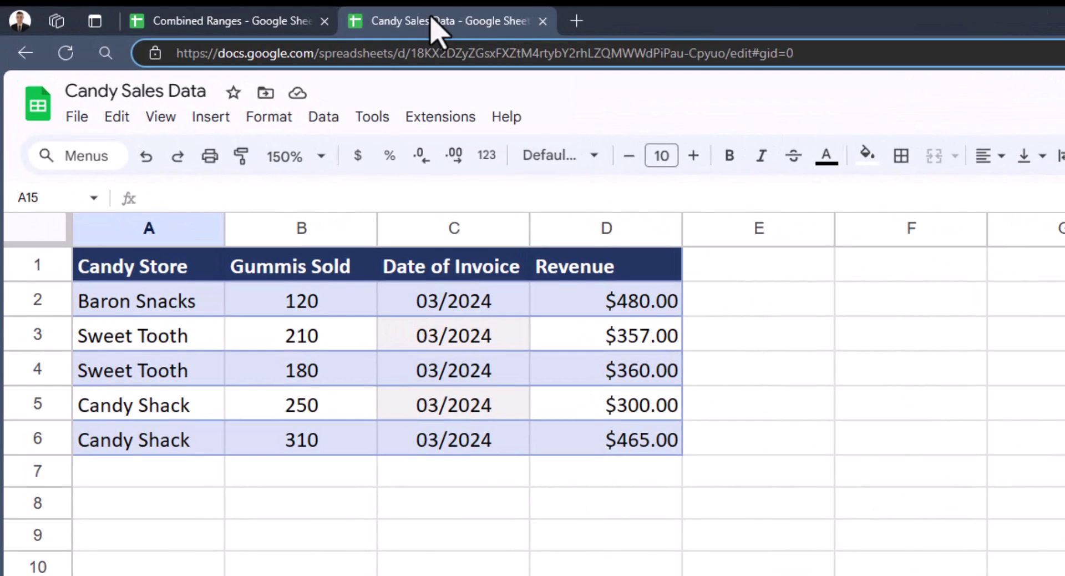
pyautogui.moveTo(731, 54); pyautogui.dragTo(174, 54)
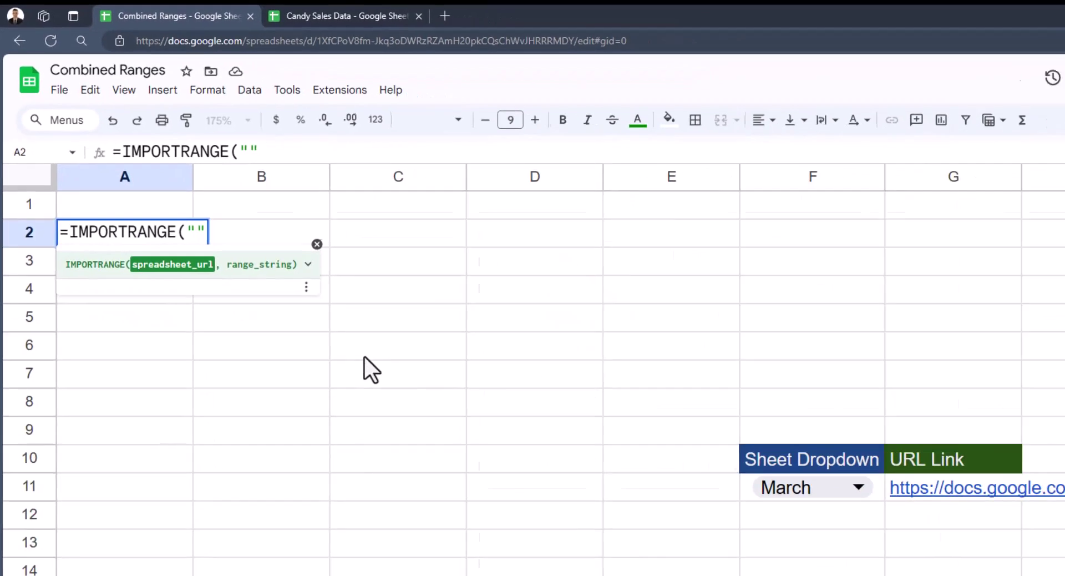
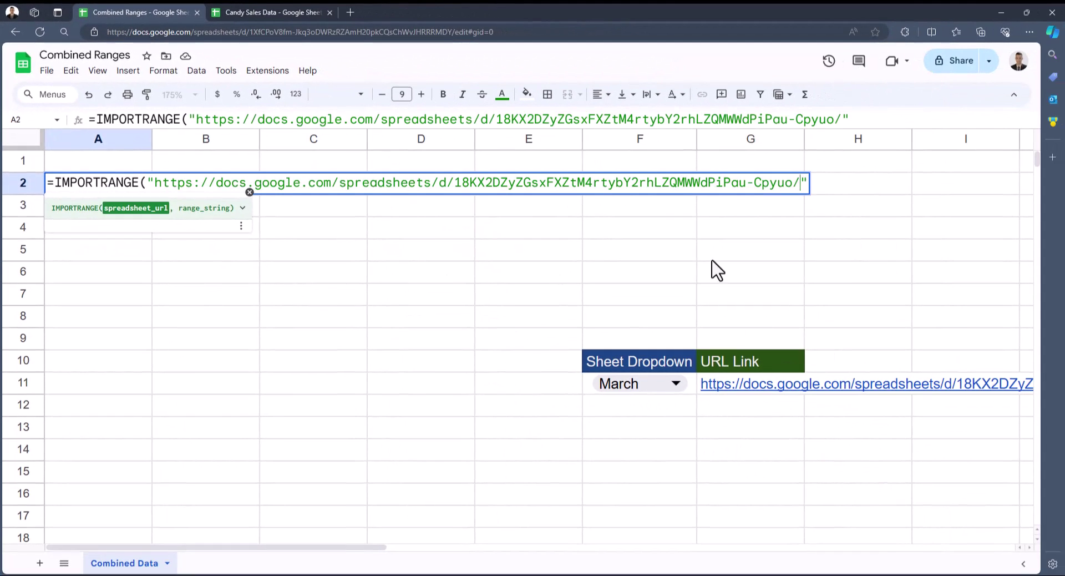
pyautogui.write(', ')
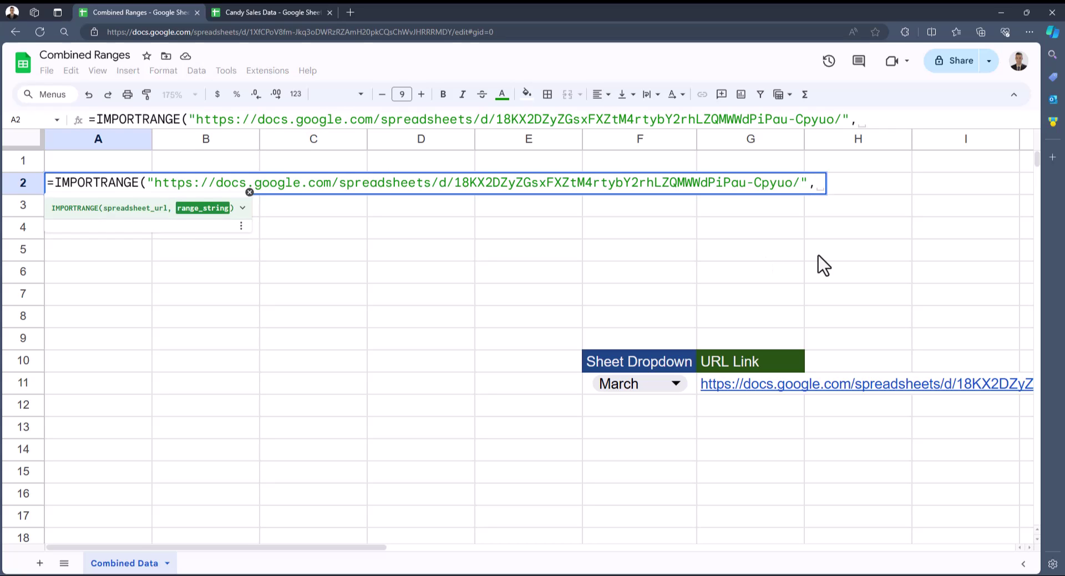
pyautogui.write('"')
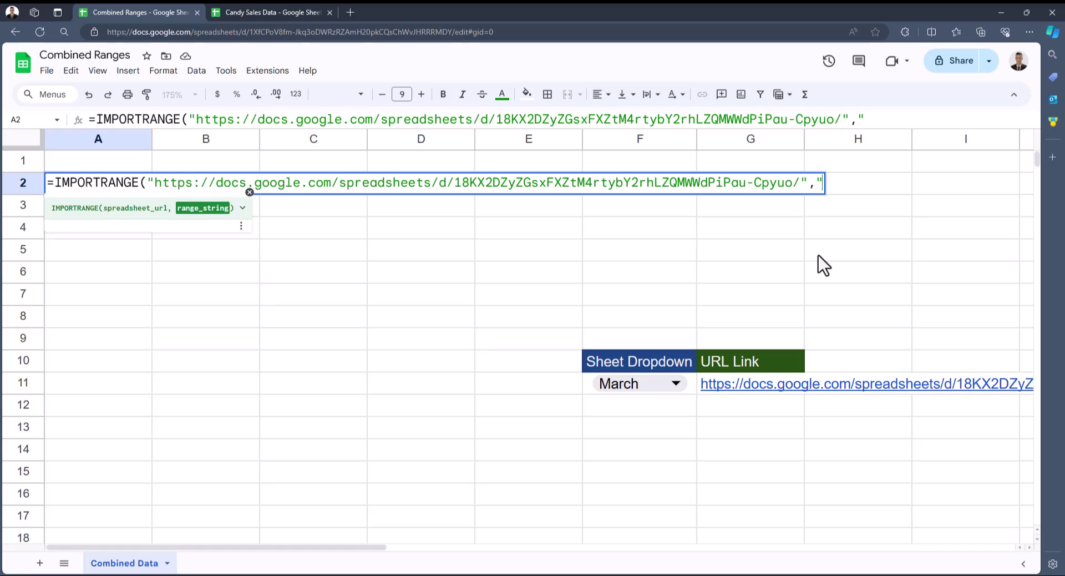
pyautogui.write('A1:D')
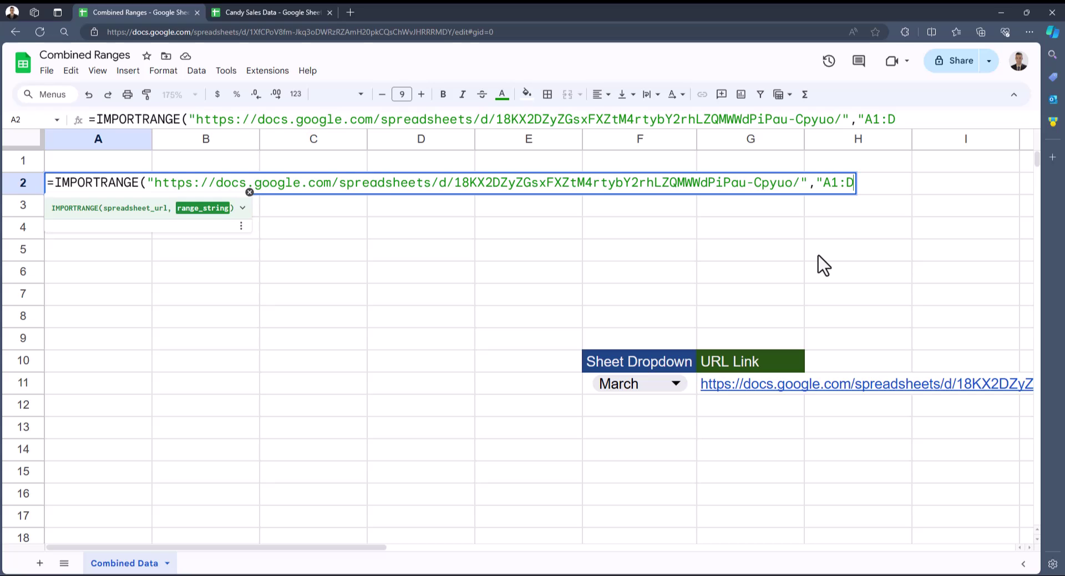
pyautogui.write('")')
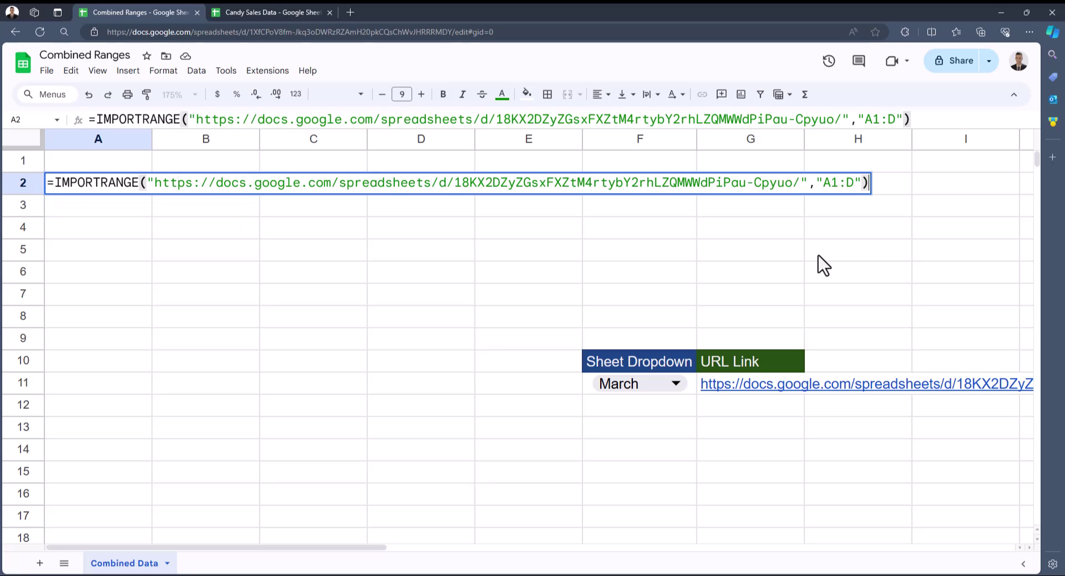
pyautogui.press('Return')
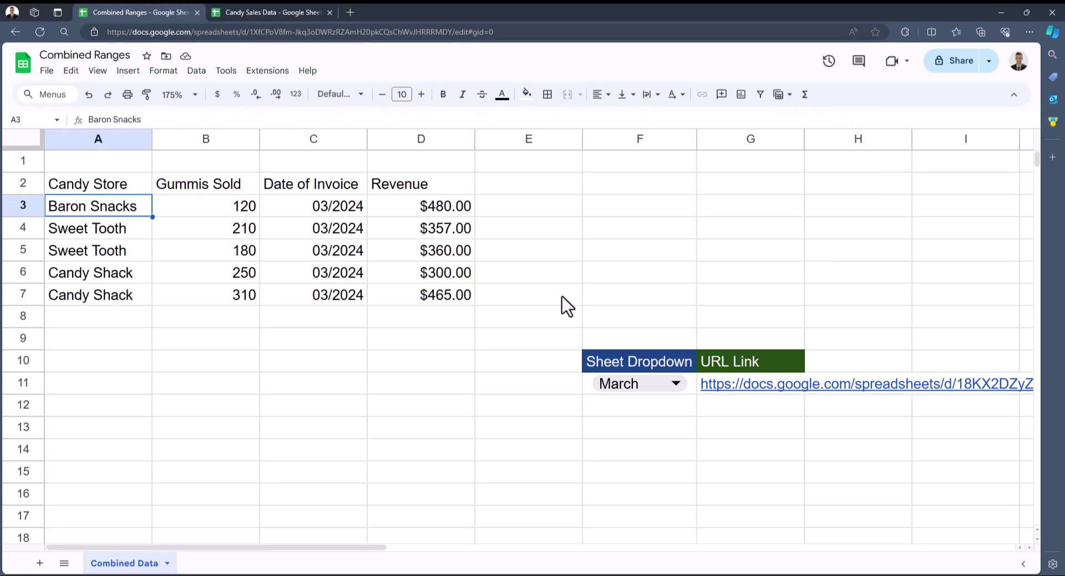
pyautogui.click(319, 15)
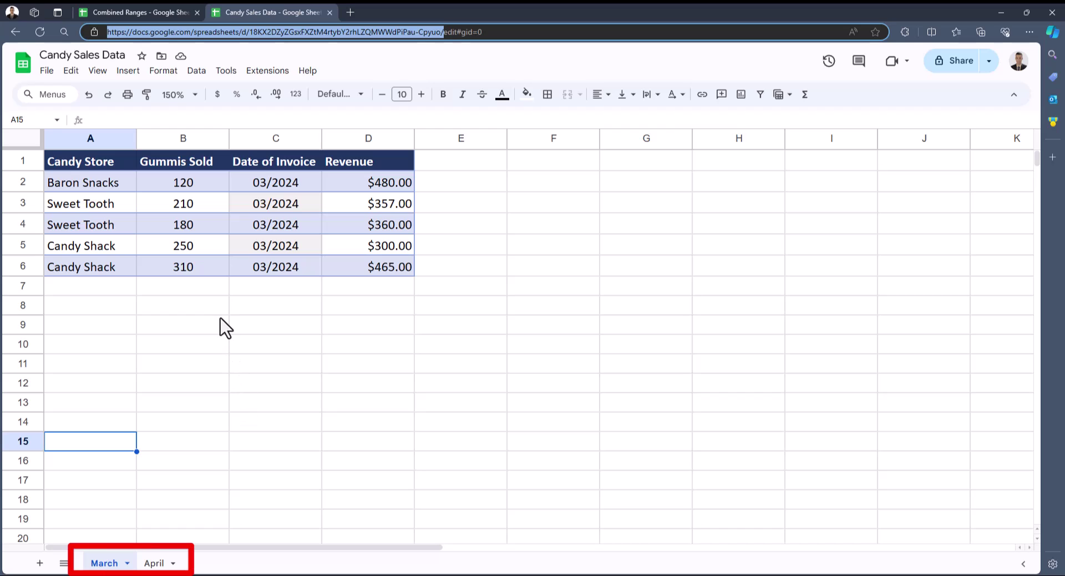
pyautogui.click(183, 324)
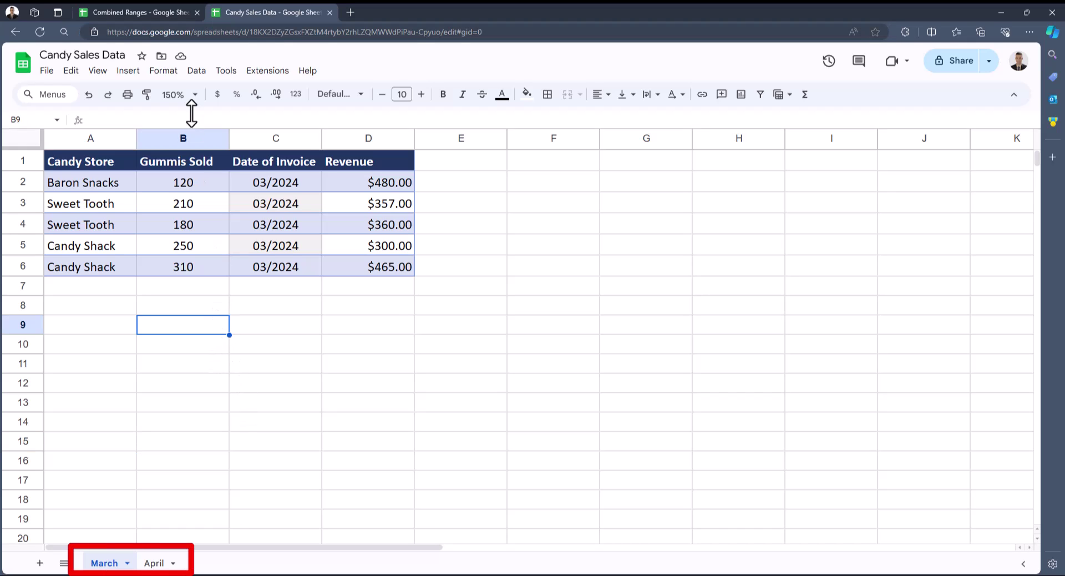
pyautogui.click(145, 12)
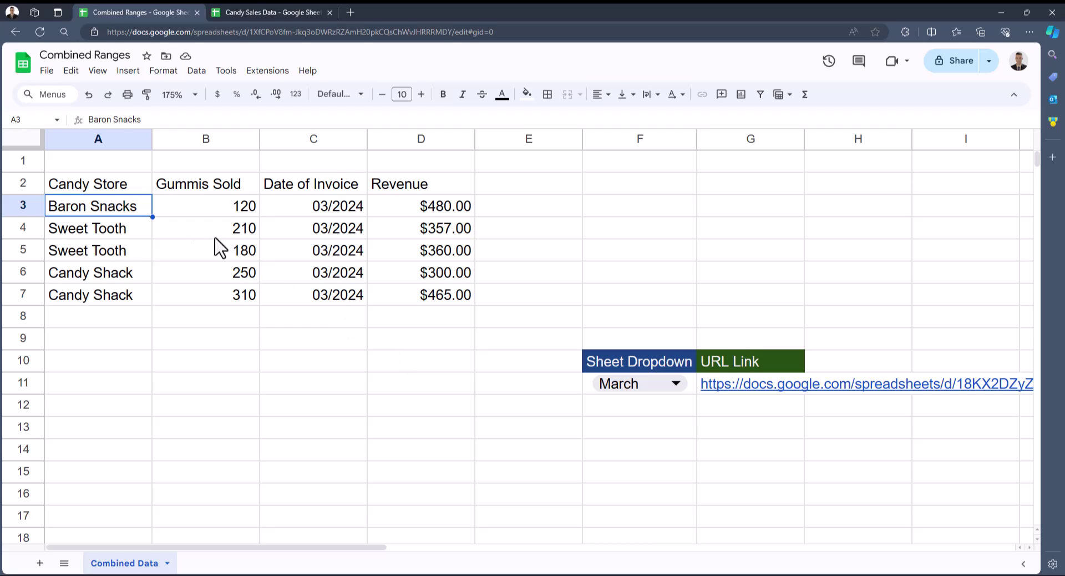
pyautogui.click(138, 190)
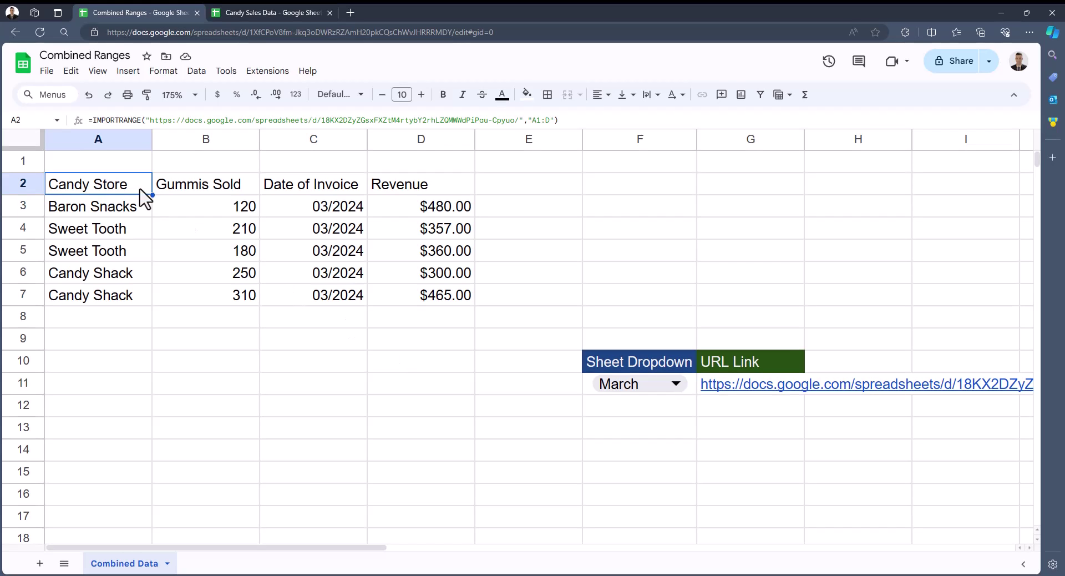
# Change A2's import range from "A1:D" to "April!A1:D"
pyautogui.doubleClick(142, 196)
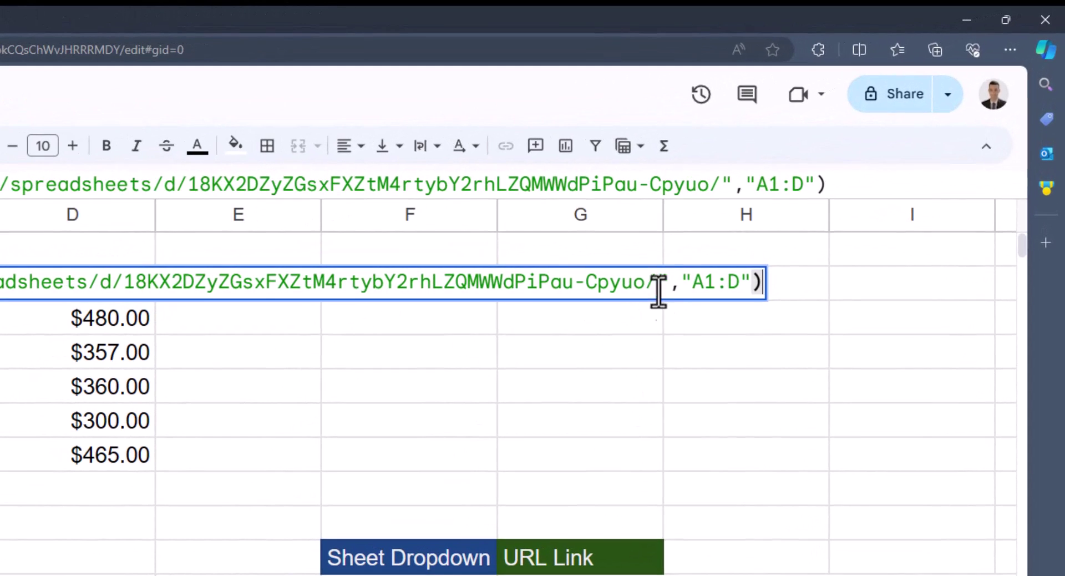
pyautogui.click(688, 283)
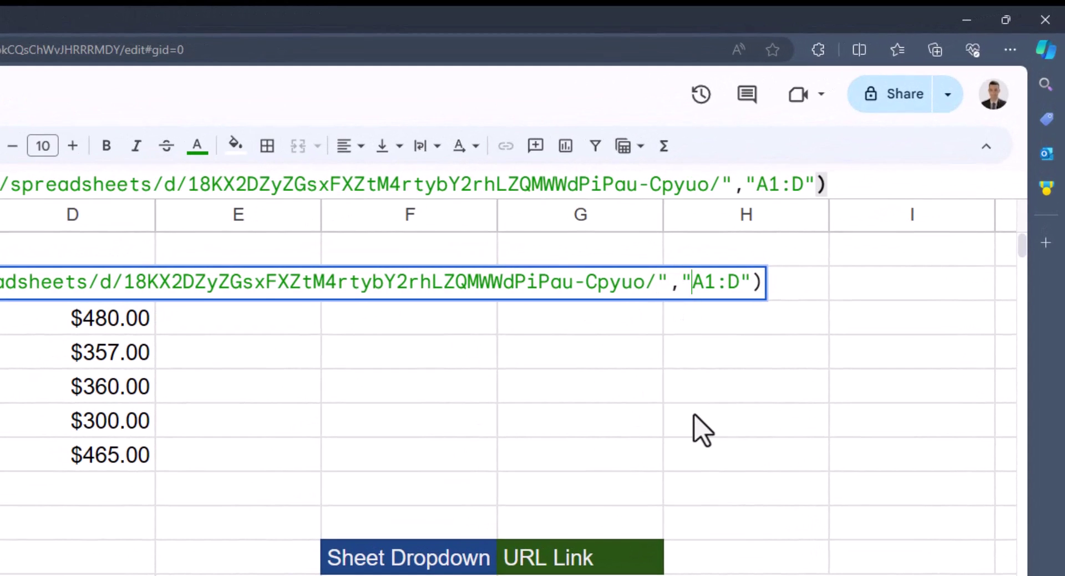
pyautogui.write('Apr')
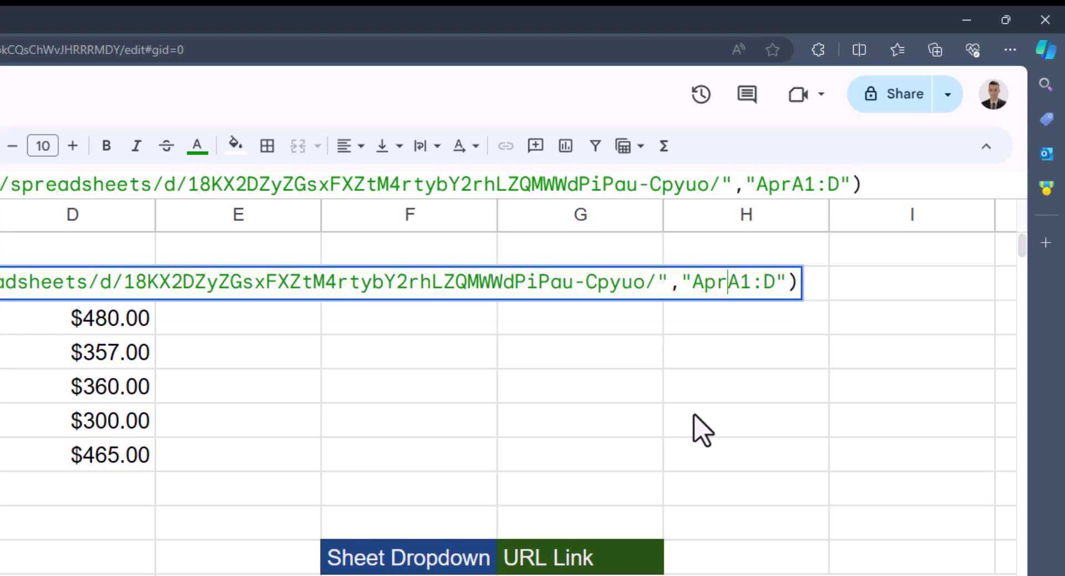
pyautogui.write('il')
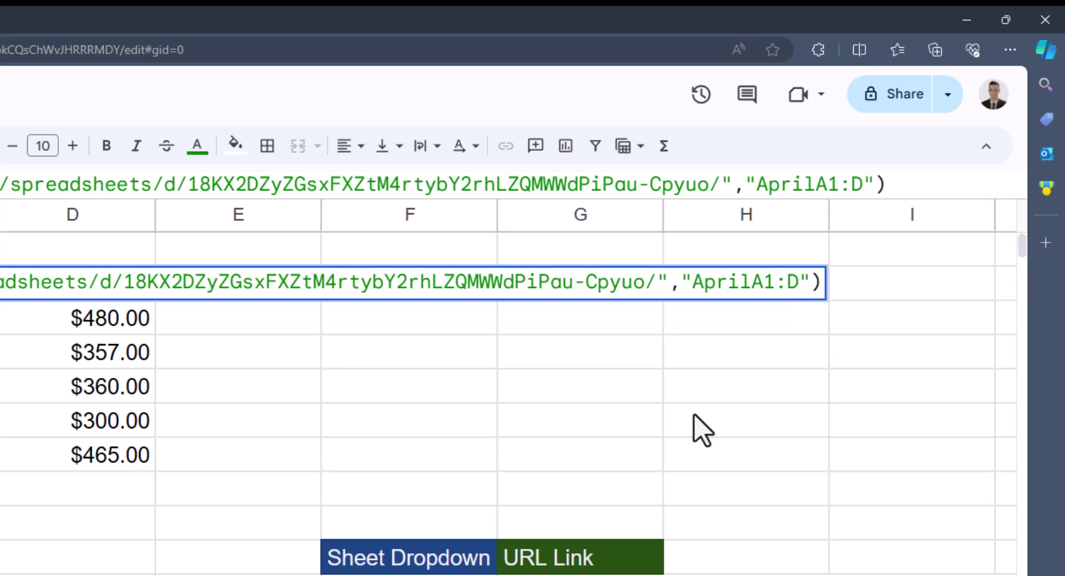
pyautogui.write('!')
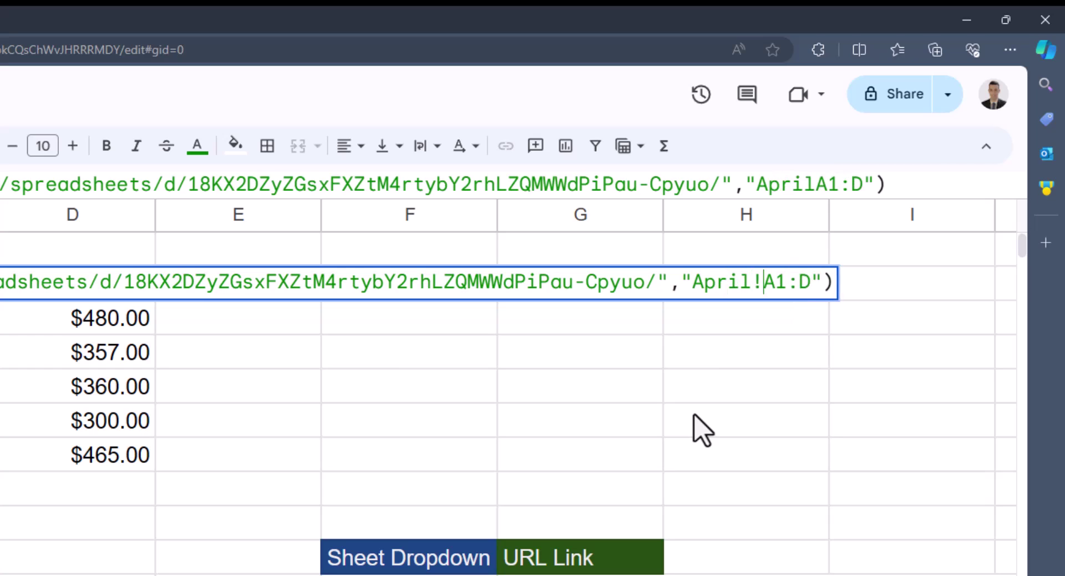
pyautogui.press('Return')
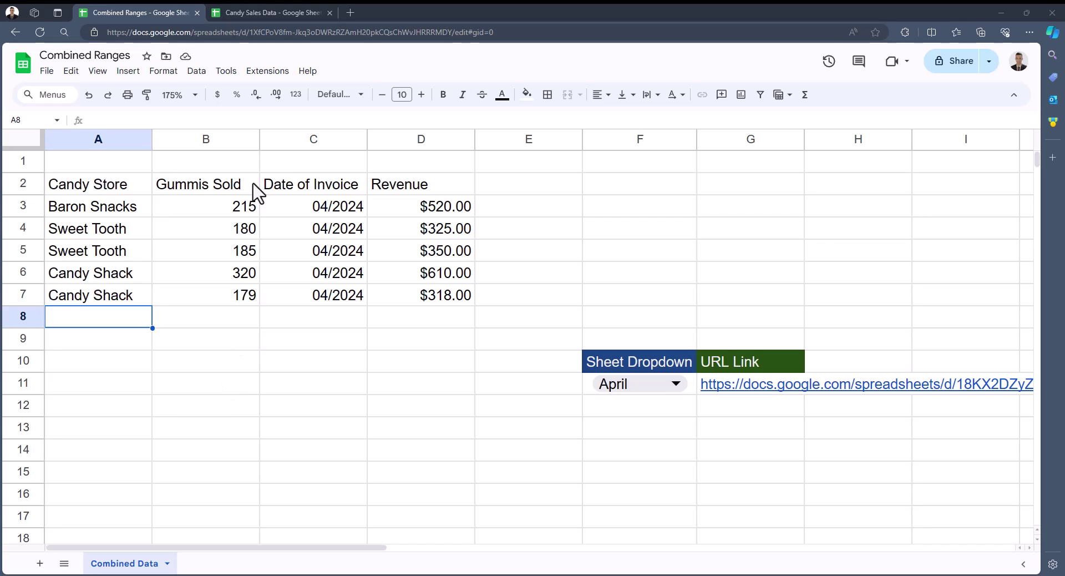
# Enter 'Test' in A7 of the Candy Sales Data April sheet, then go back to Combined Ranges
pyautogui.click(274, 19)
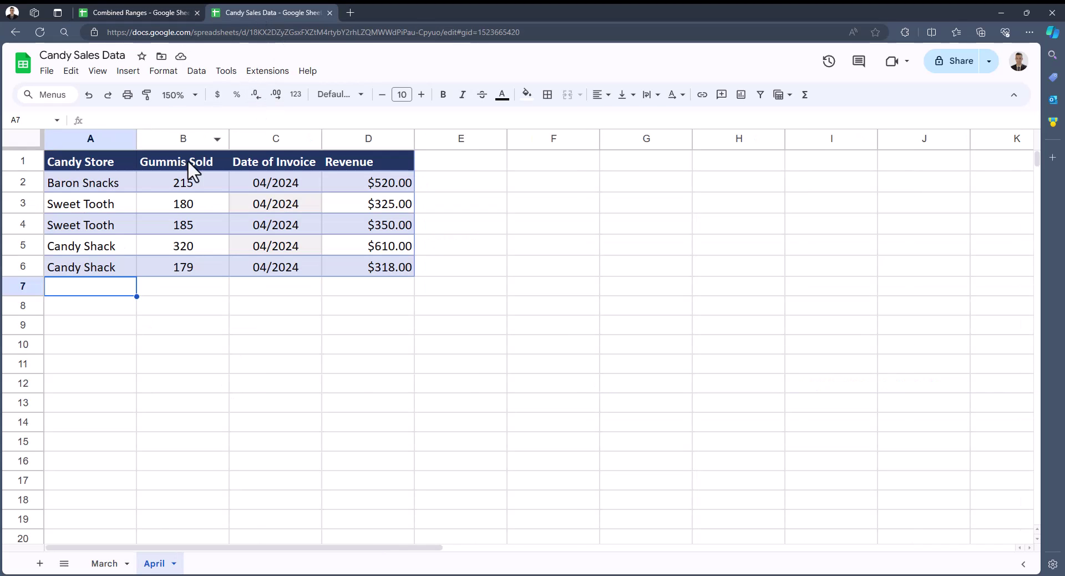
pyautogui.write('Test')
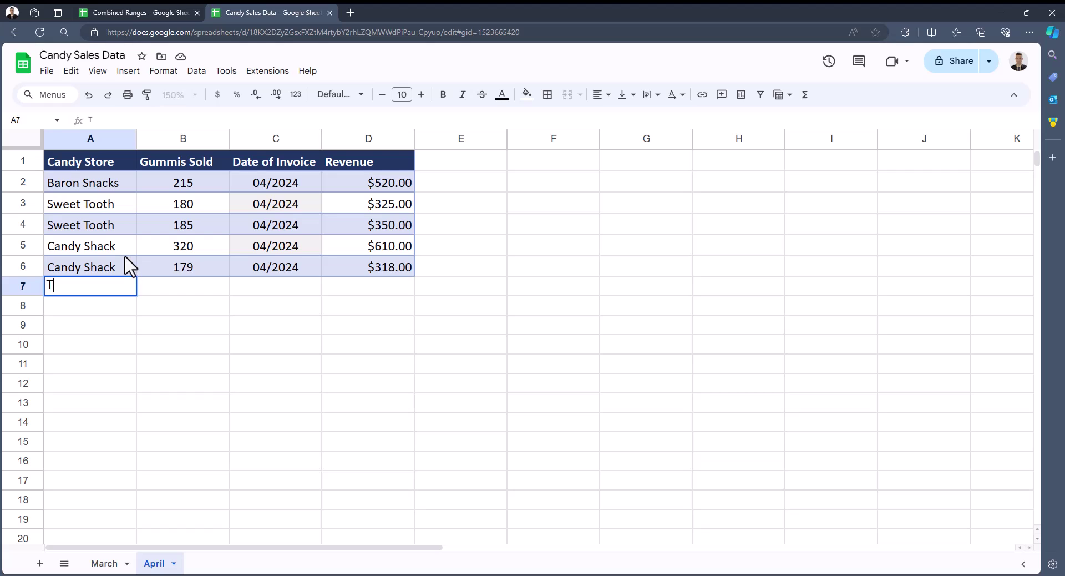
pyautogui.click(161, 295)
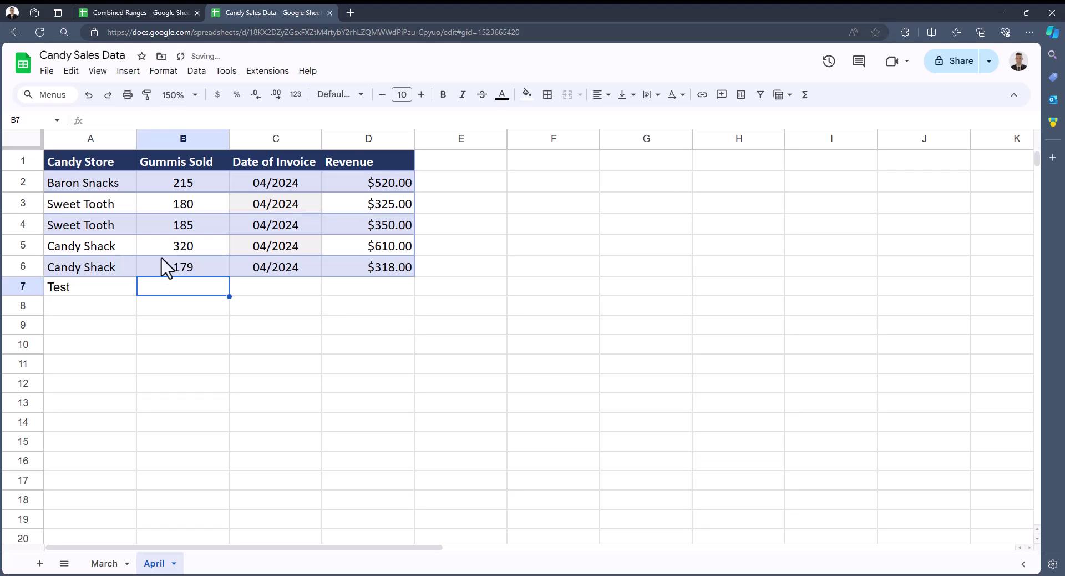
pyautogui.click(144, 15)
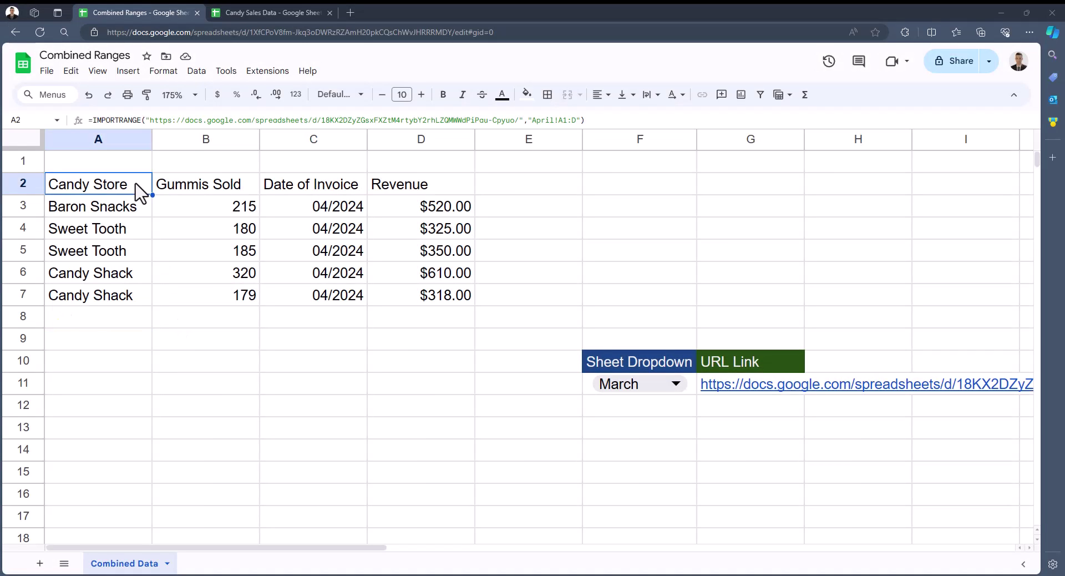
# Make A2's import range F11&"!A1:D" and set the F11 month dropdown to April
pyautogui.doubleClick(145, 192)
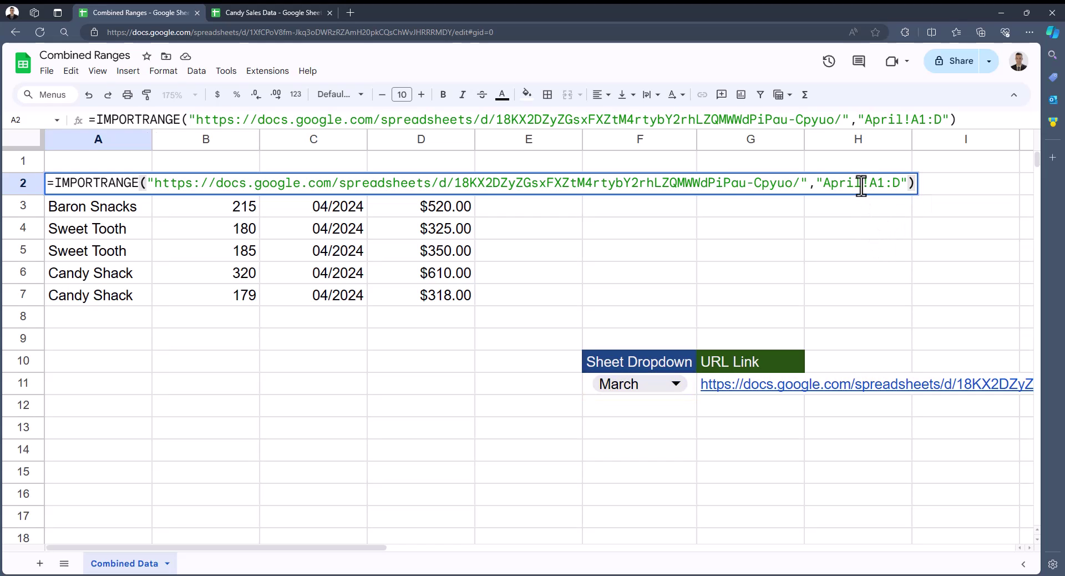
pyautogui.moveTo(862, 183); pyautogui.dragTo(825, 185)
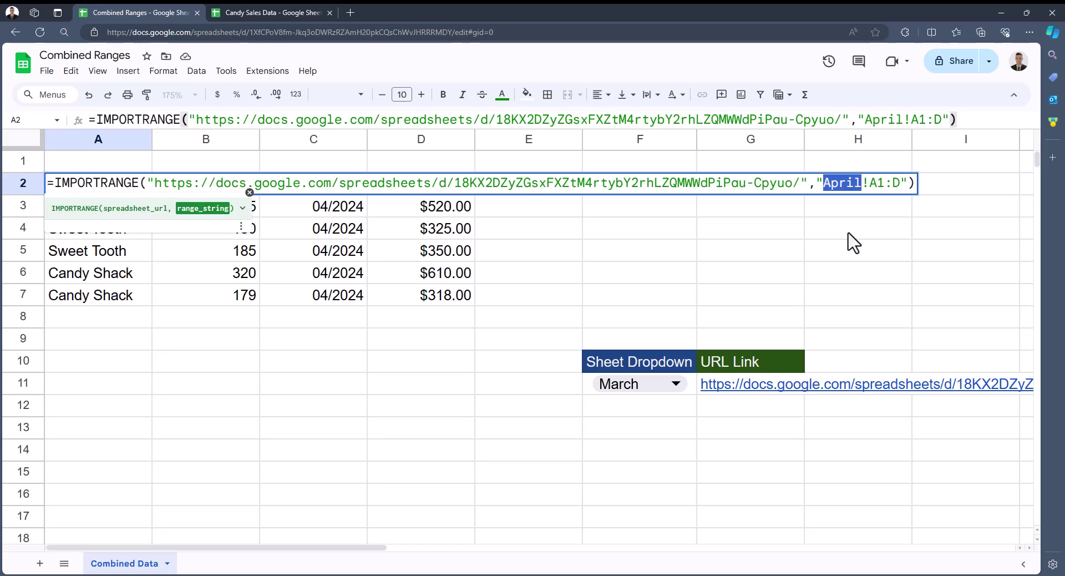
pyautogui.press('BackSpace')
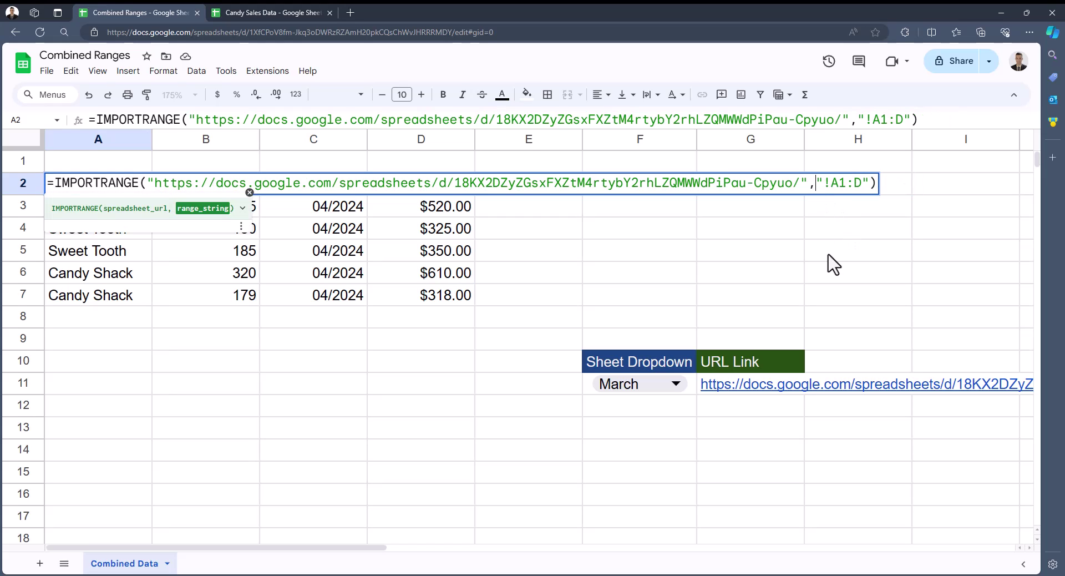
pyautogui.click(693, 383)
pyautogui.write('&')
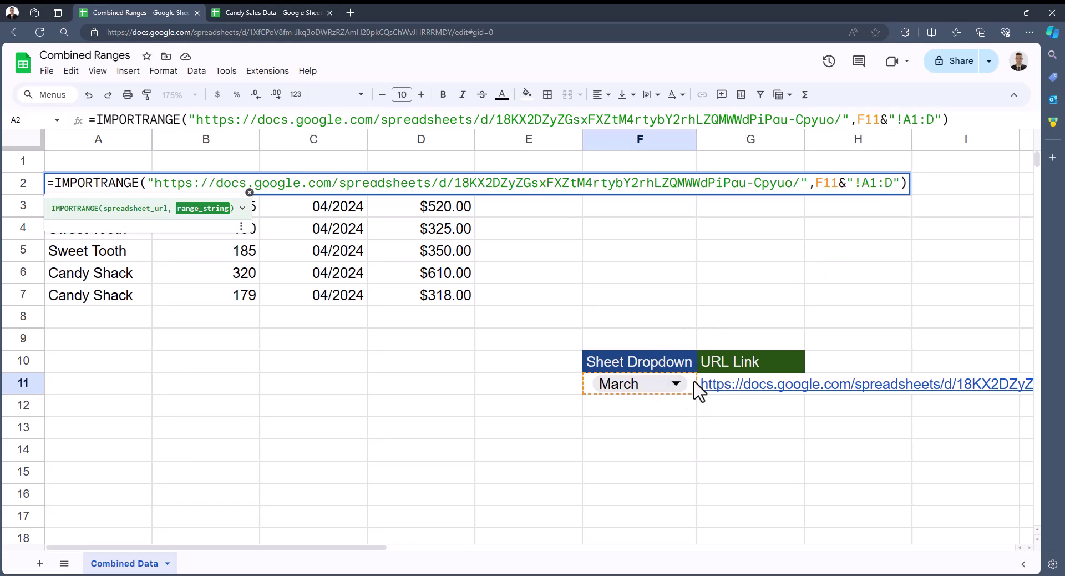
pyautogui.press('Return')
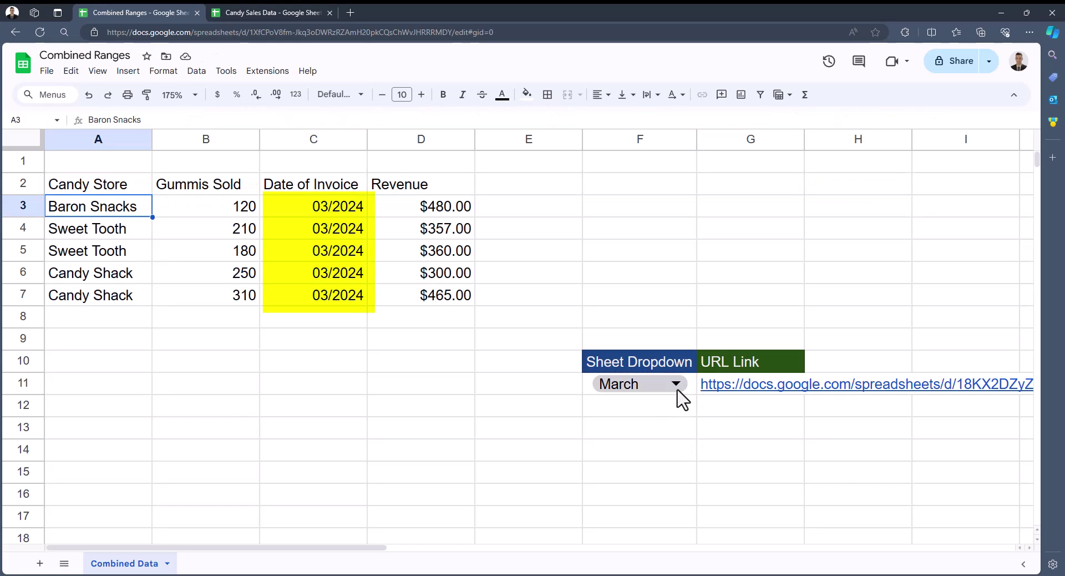
pyautogui.click(677, 387)
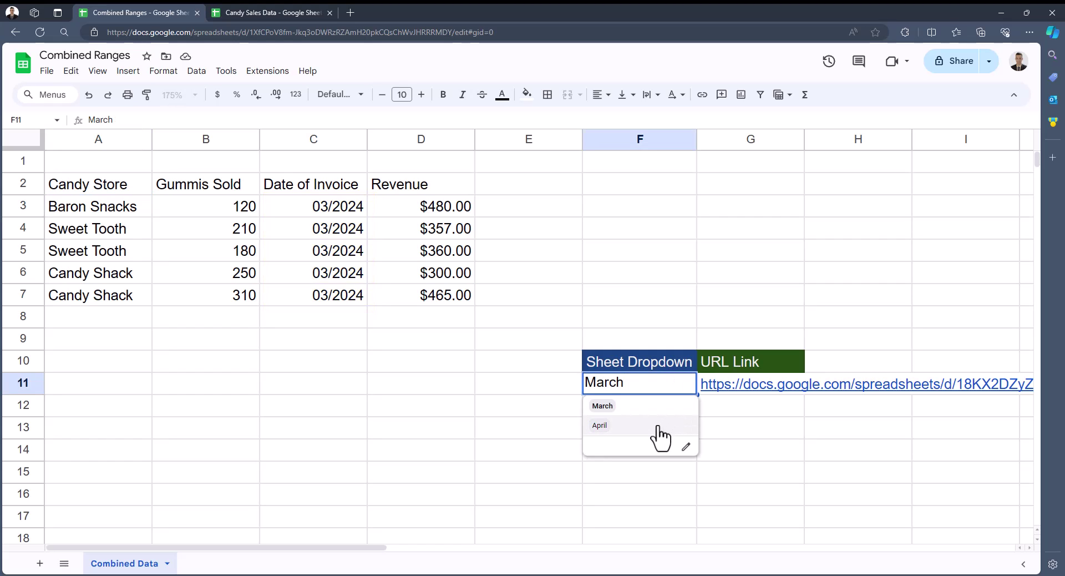
pyautogui.click(658, 426)
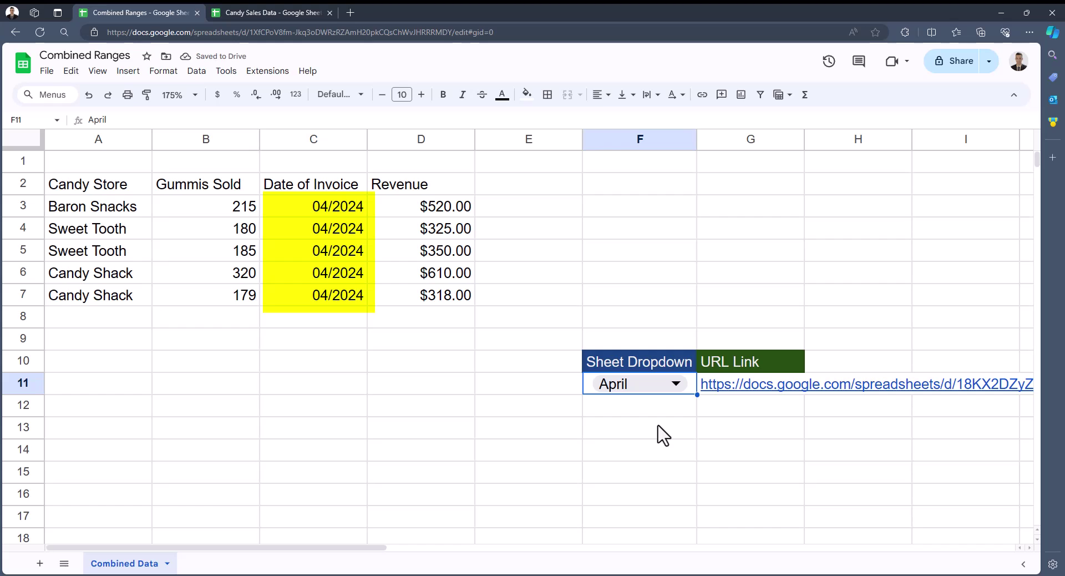
# Replace the hard-coded URL in A2's IMPORTRANGE with a reference to G11
pyautogui.doubleClick(142, 186)
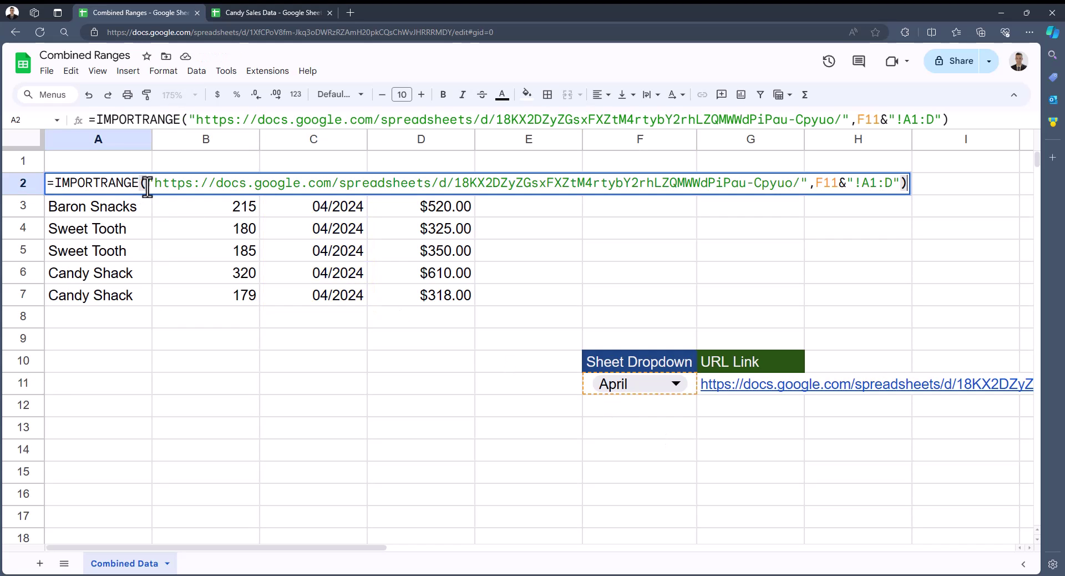
pyautogui.moveTo(146, 187); pyautogui.dragTo(809, 180)
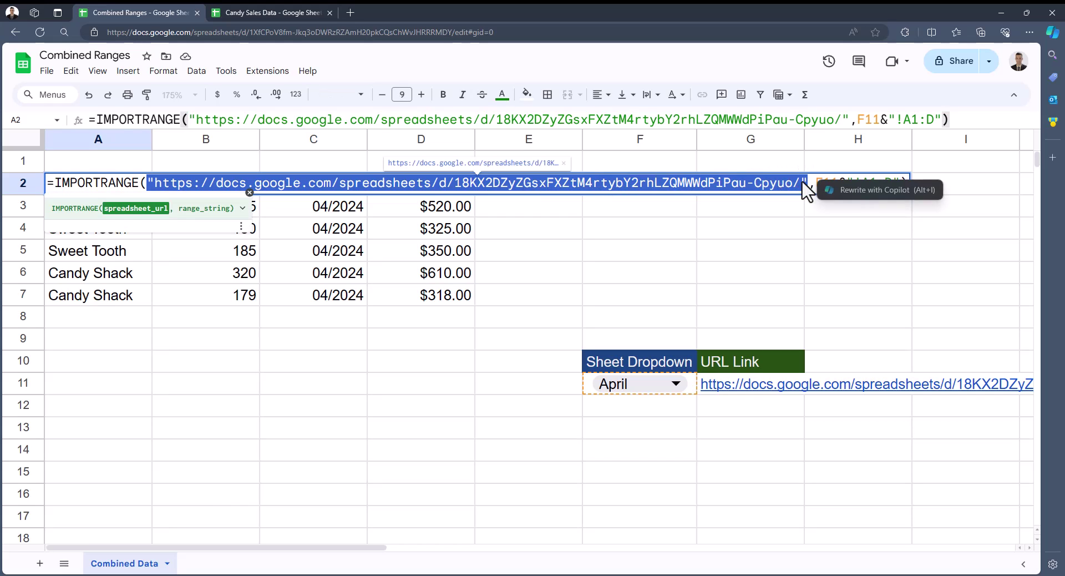
pyautogui.press('BackSpace')
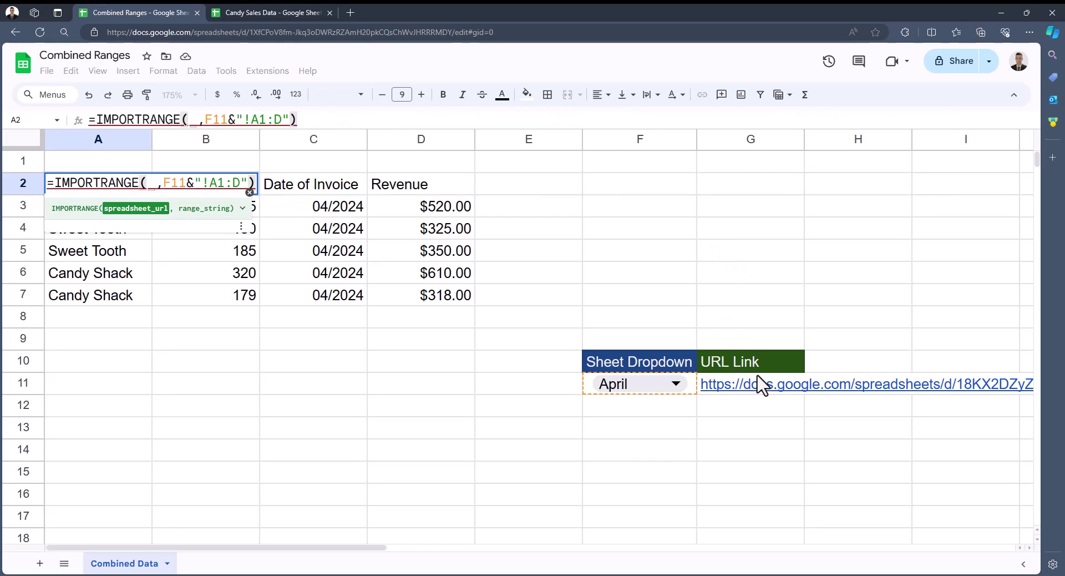
pyautogui.moveTo(779, 387)
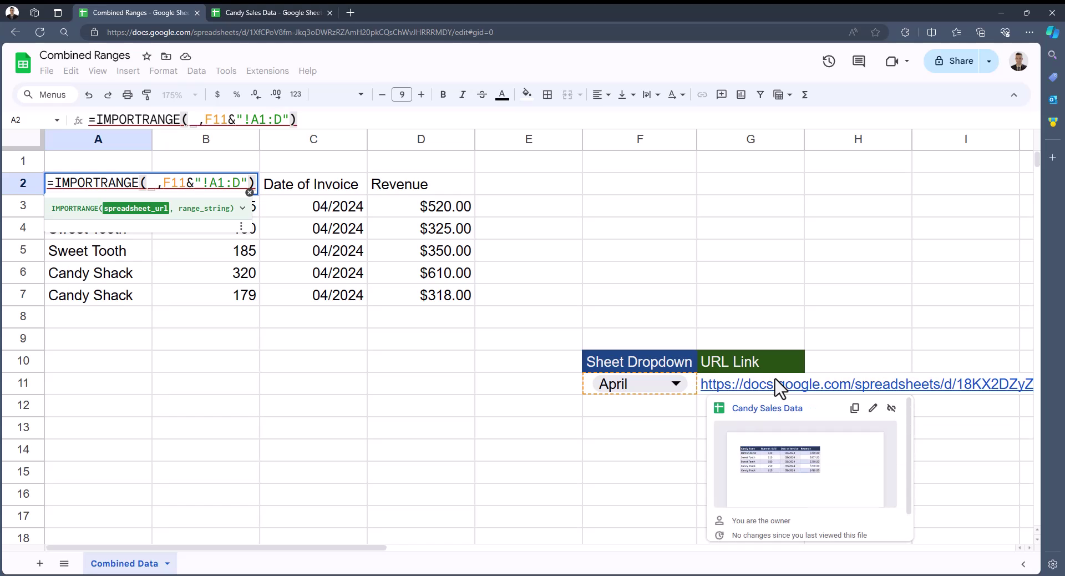
pyautogui.click(779, 388)
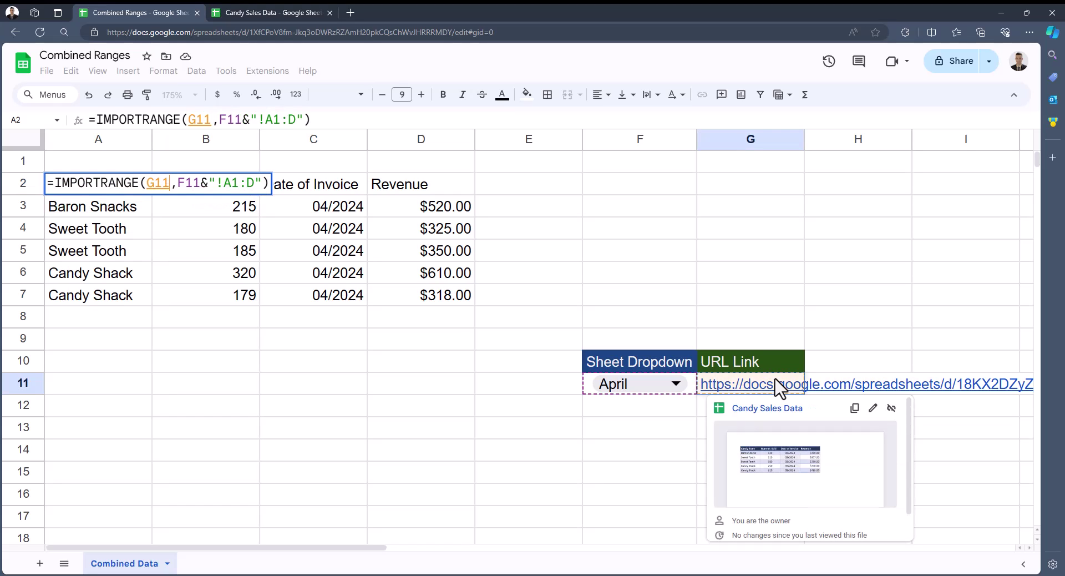
pyautogui.press('Return')
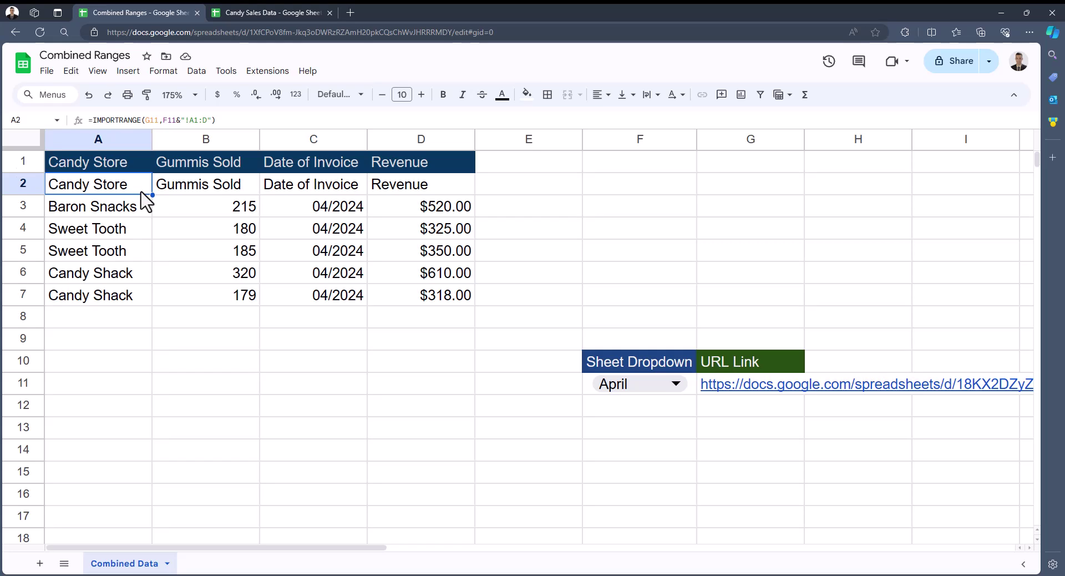
# Change A2's first import range to the fixed "March!A1:D" in place of F11
pyautogui.doubleClick(141, 191)
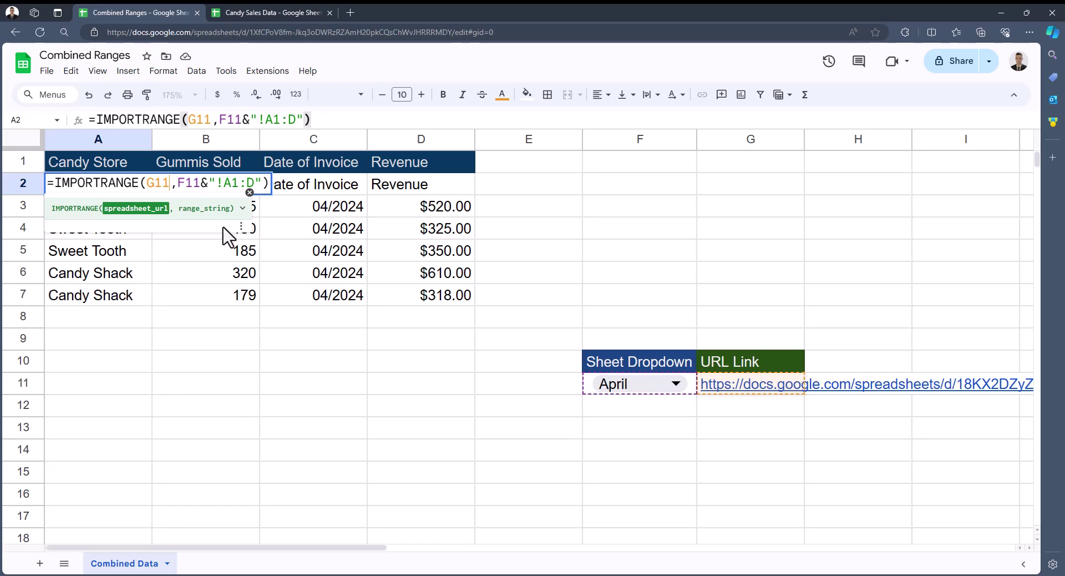
pyautogui.moveTo(176, 183); pyautogui.dragTo(206, 184)
pyautogui.press('BackSpace')
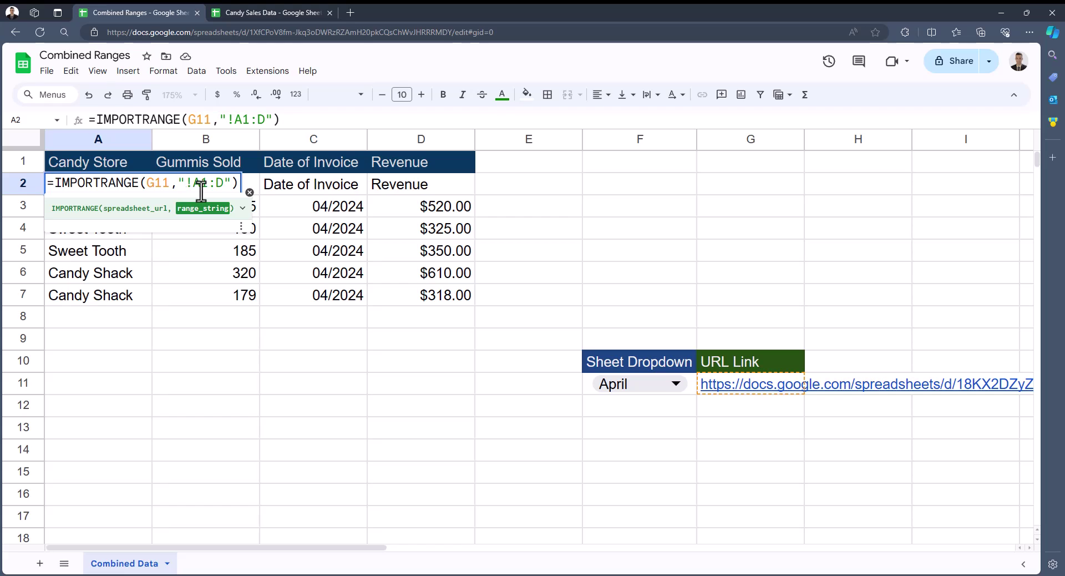
pyautogui.write('March')
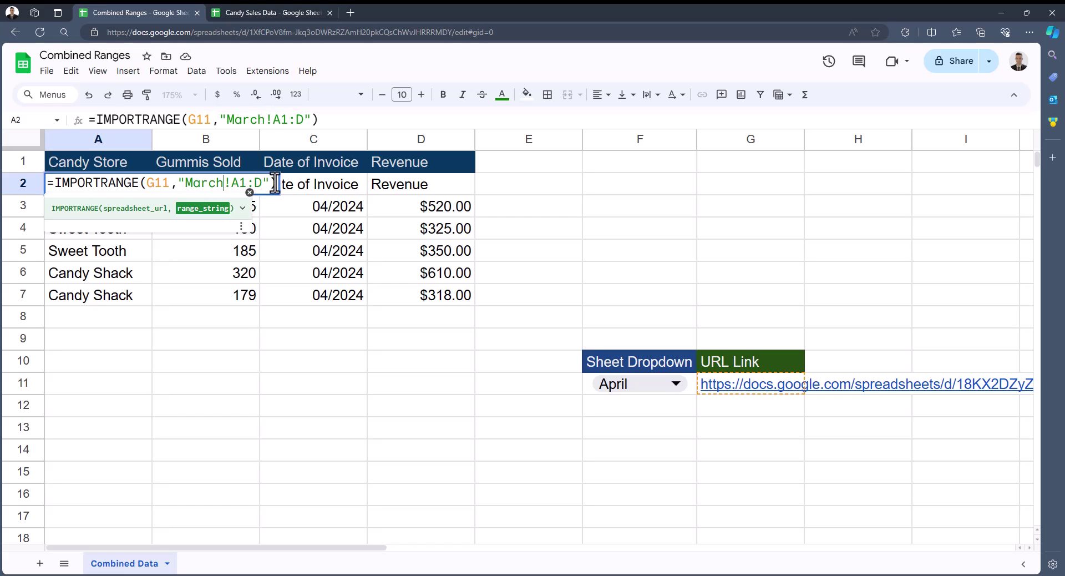
pyautogui.click(275, 183)
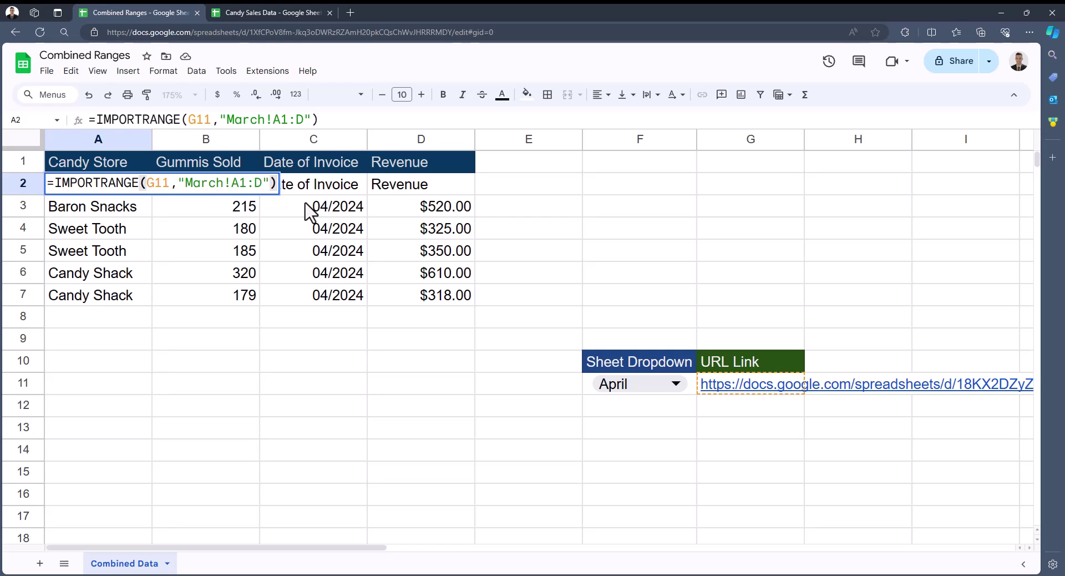
# Append ;IMPORTRANGE(G11,"April!A1:D") and a closing brace to A2's formula
pyautogui.write(';')
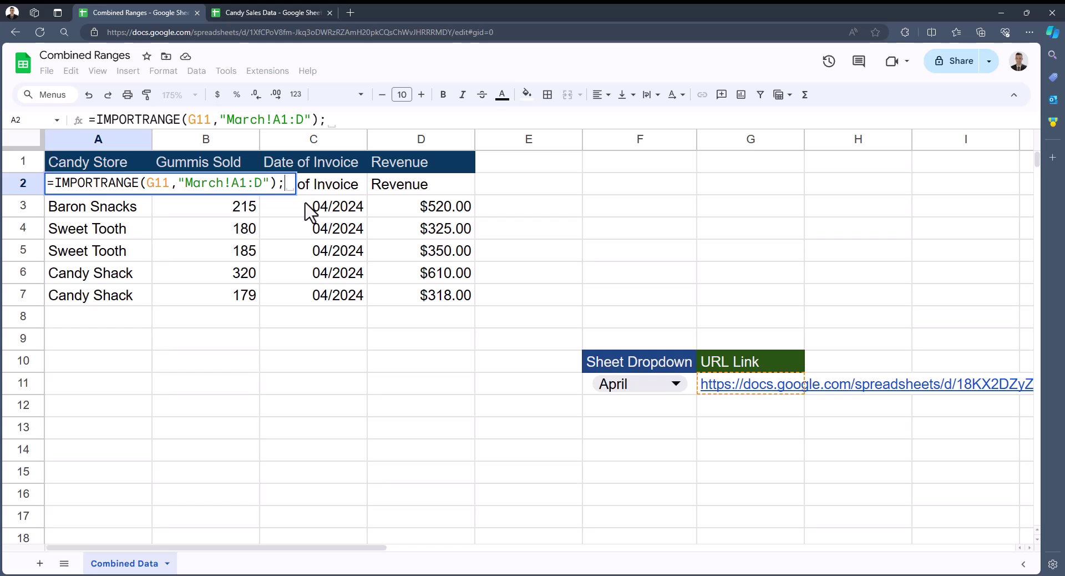
pyautogui.write('importr')
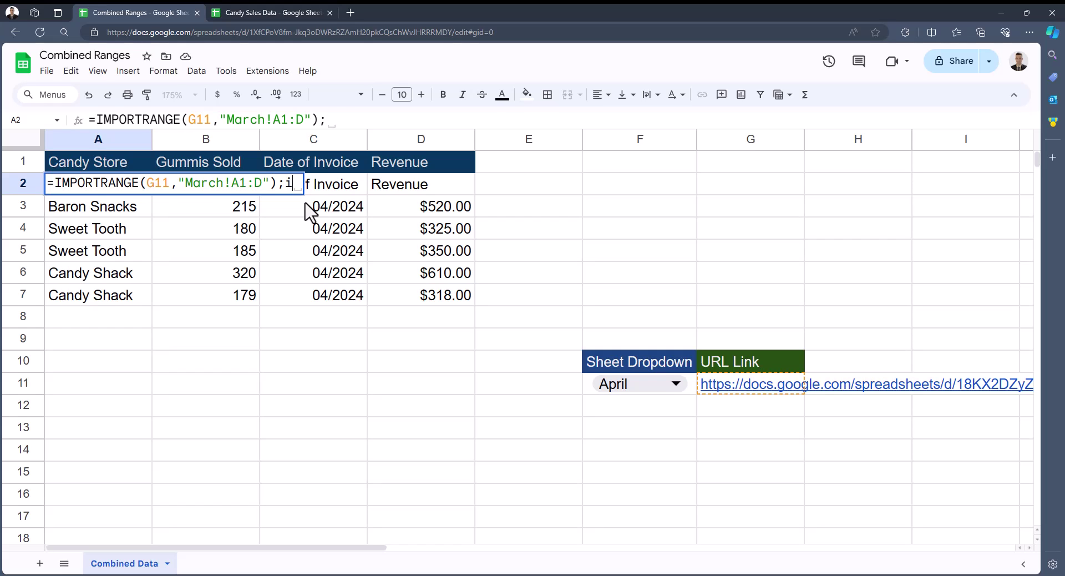
pyautogui.write('an')
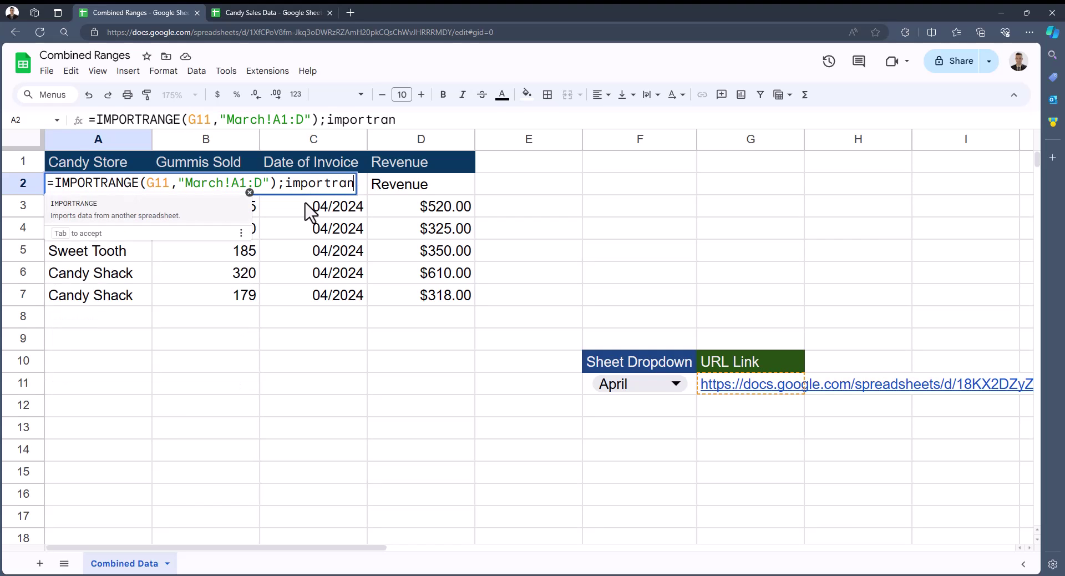
pyautogui.press('Tab')
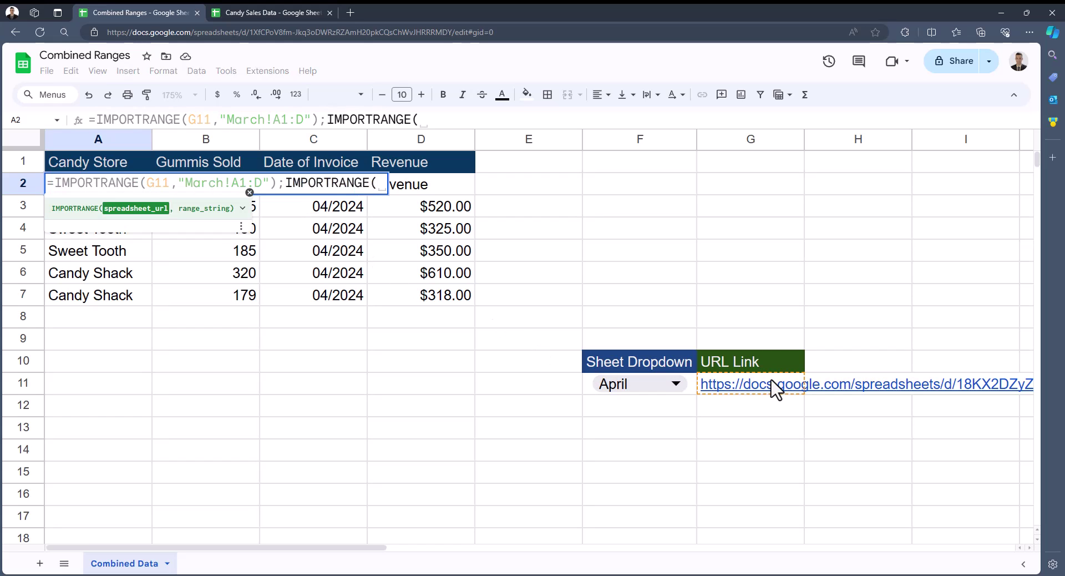
pyautogui.click(790, 385)
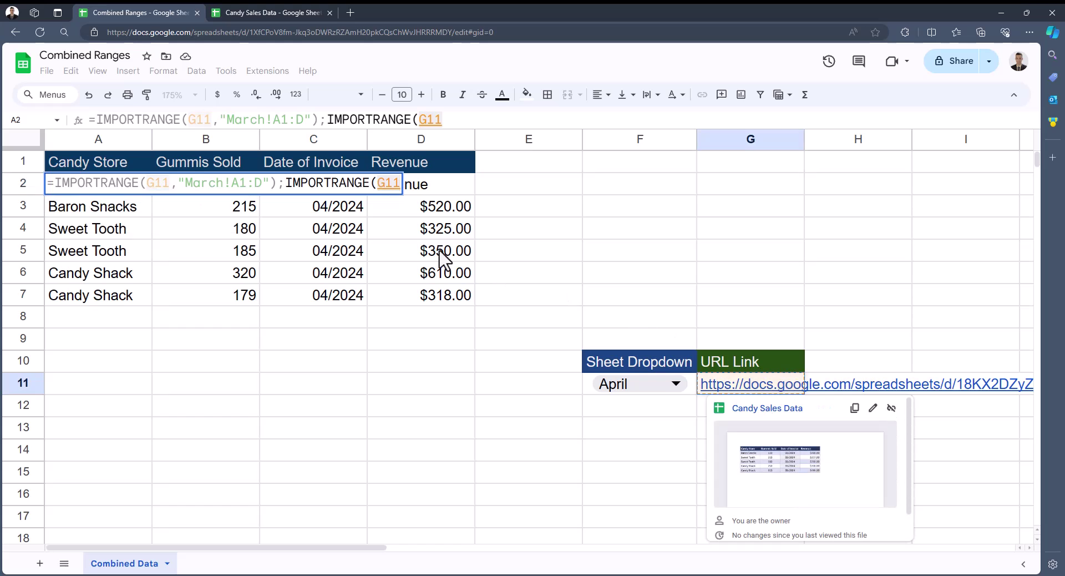
pyautogui.write(',"')
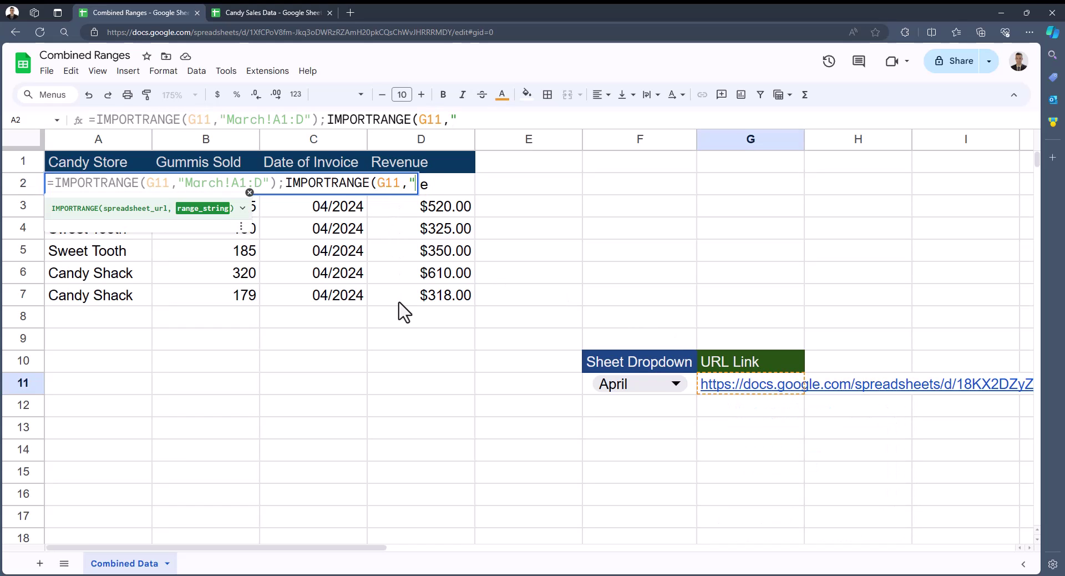
pyautogui.write('April!')
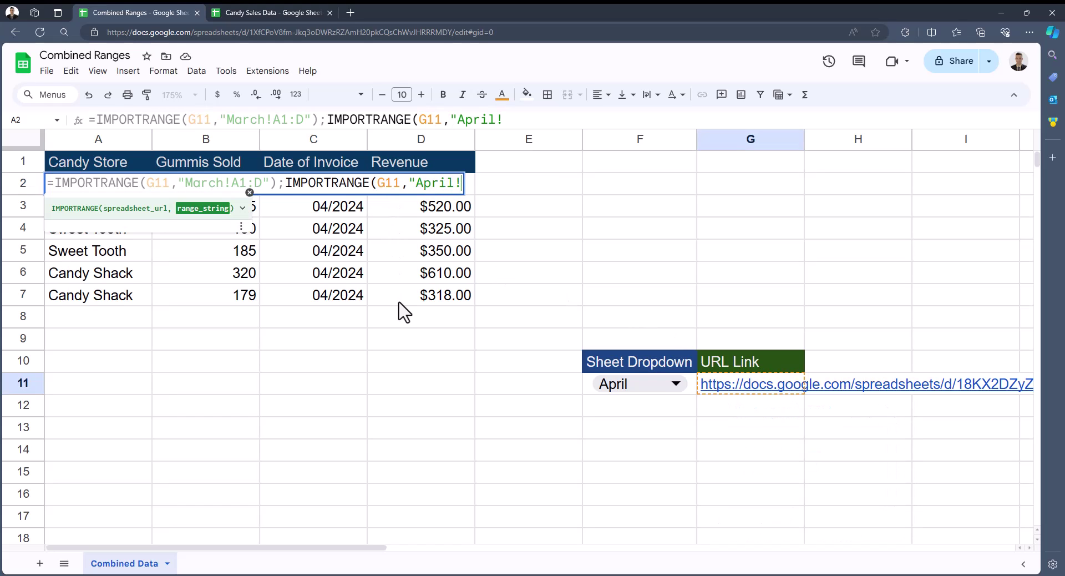
pyautogui.write('A1:D"')
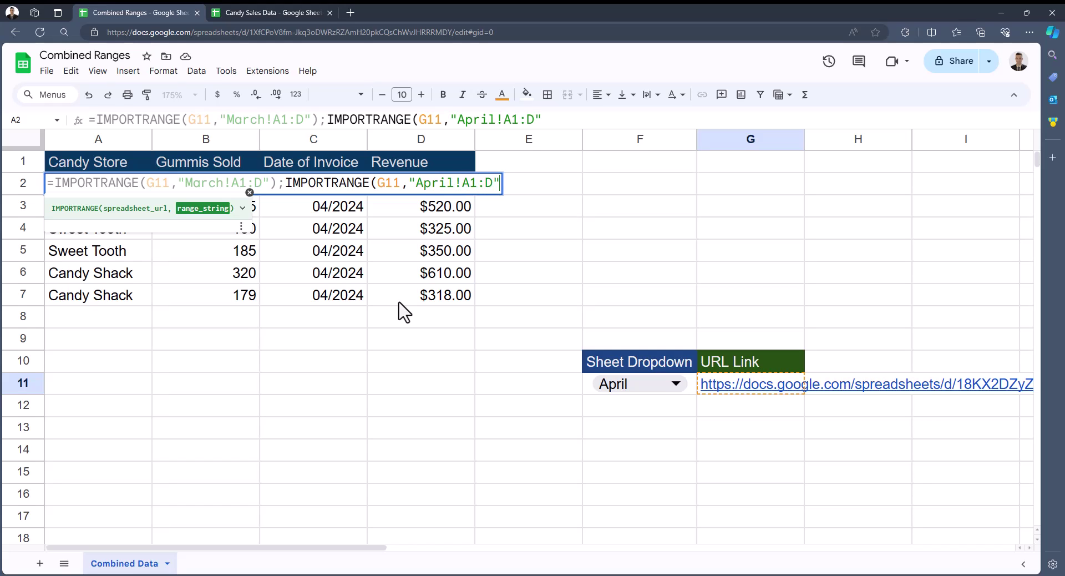
pyautogui.write(')')
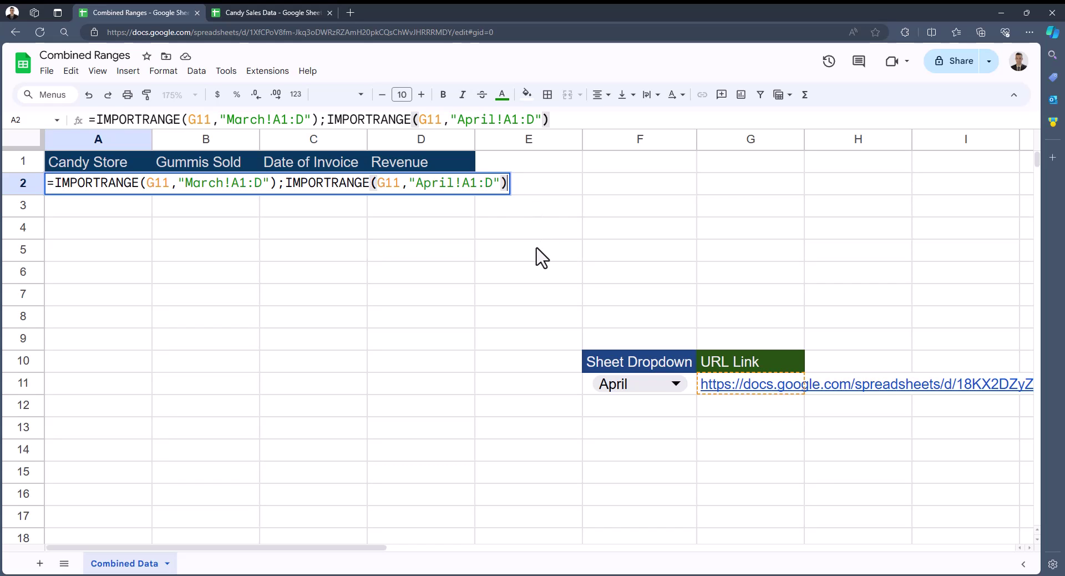
pyautogui.write('}')
pyautogui.click(53, 183)
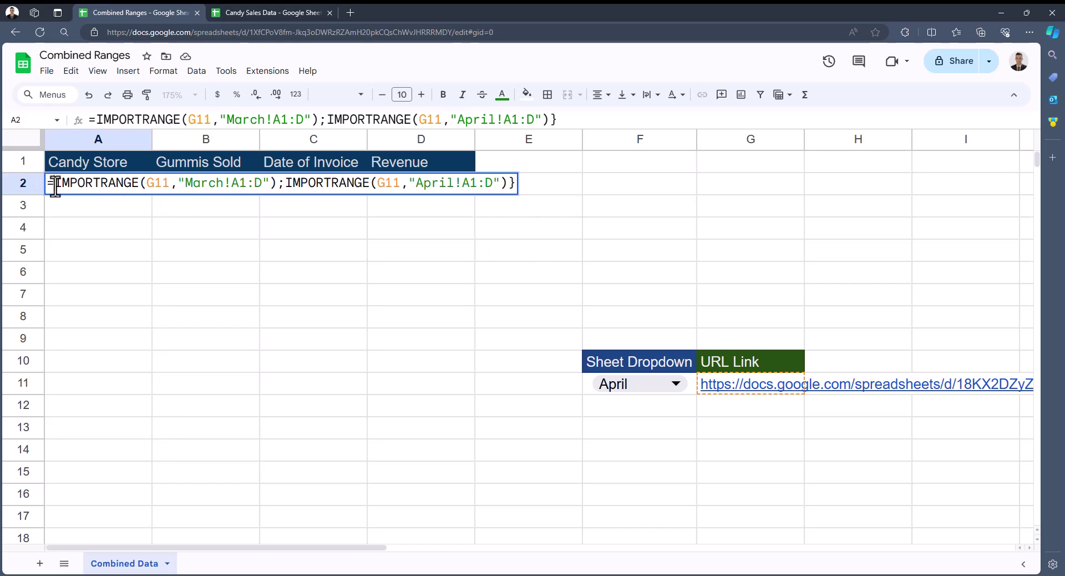
# Add the opening brace to commit the stacked March and April array formula
pyautogui.write('{')
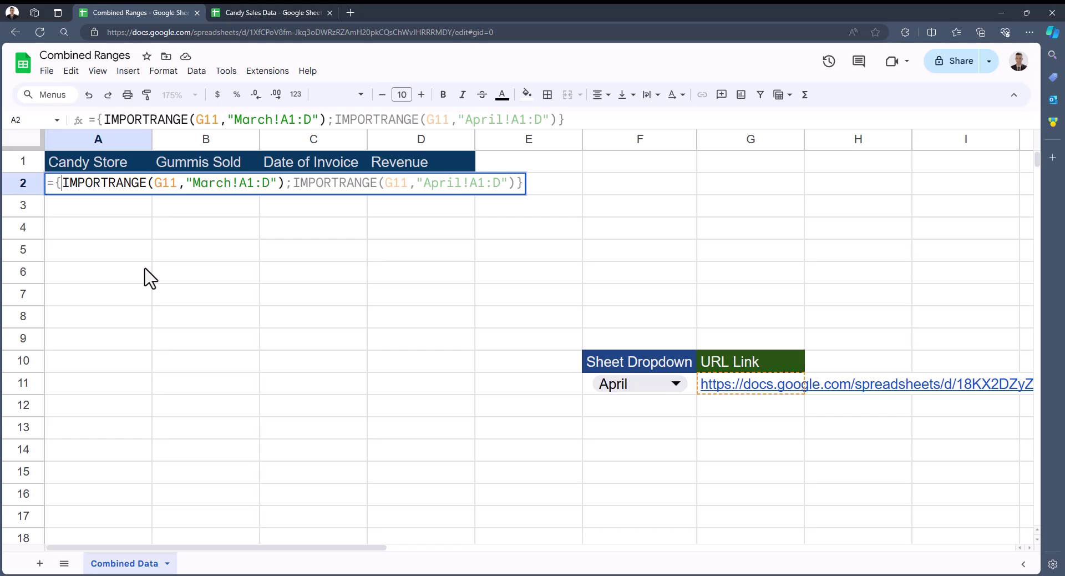
pyautogui.press('Return')
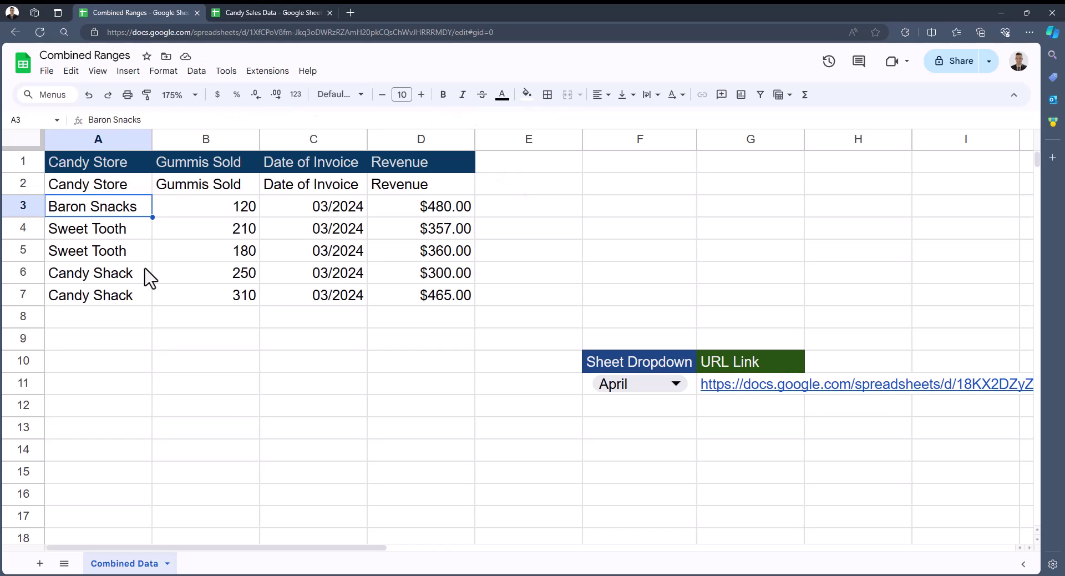
pyautogui.click(142, 188)
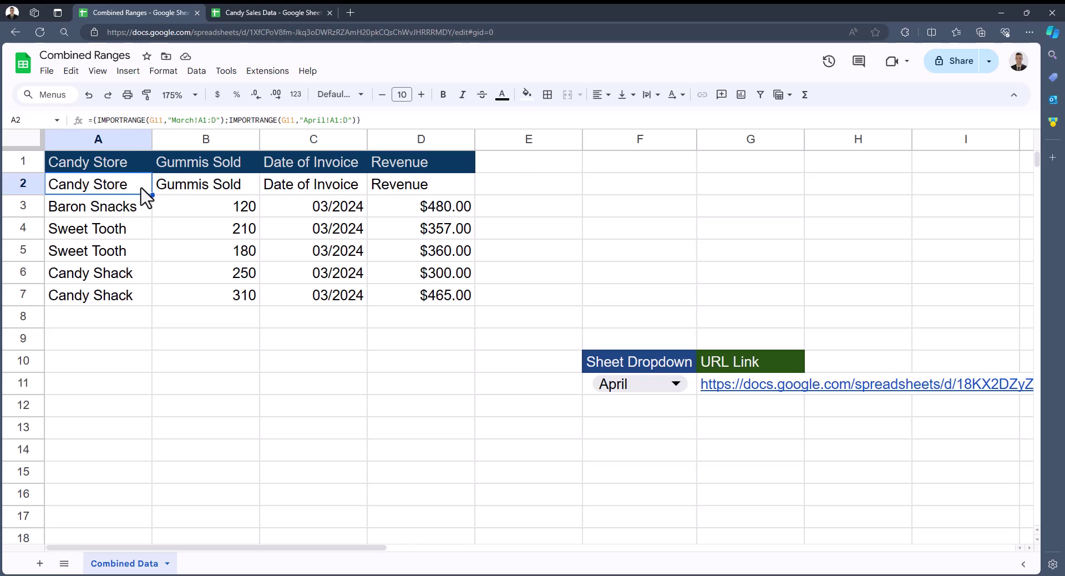
# Cap both imported ranges at row 10: March!A1:D10 and April!A1:D10
pyautogui.doubleClick(143, 188)
pyautogui.click(271, 181)
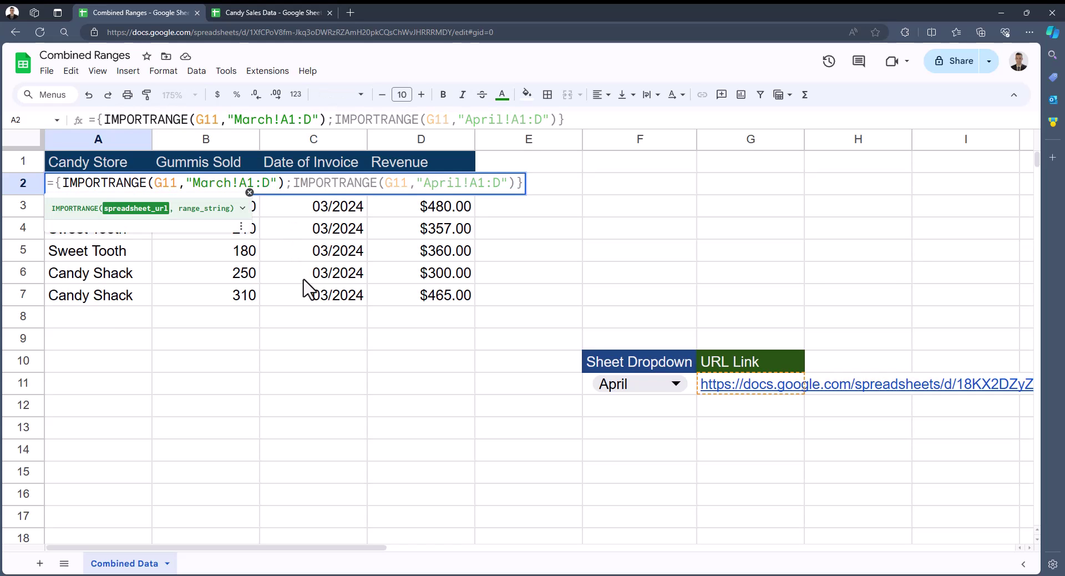
pyautogui.write('10')
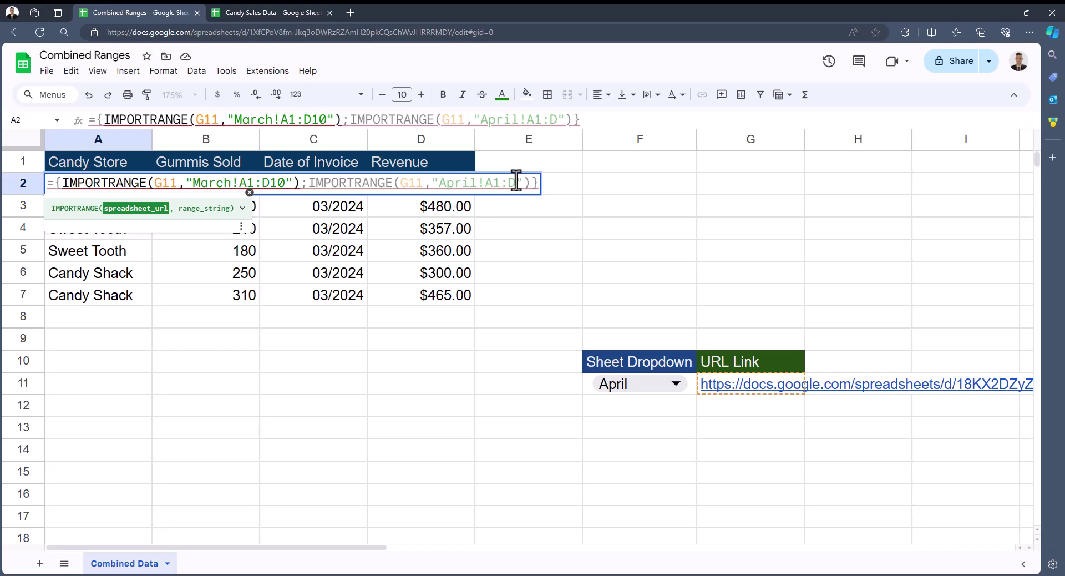
pyautogui.click(516, 182)
pyautogui.write('10')
pyautogui.press('Return')
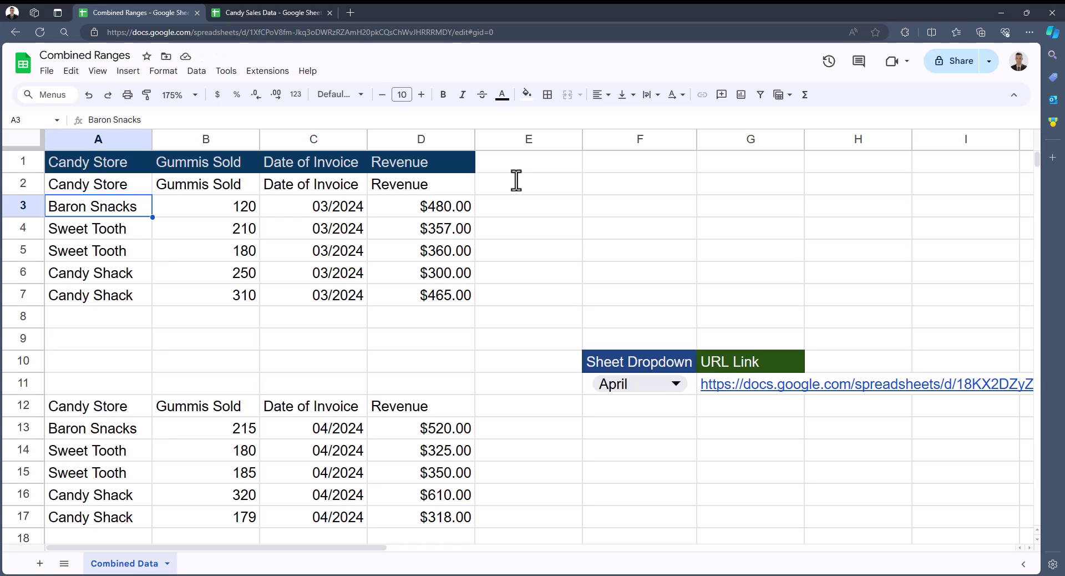
pyautogui.click(145, 188)
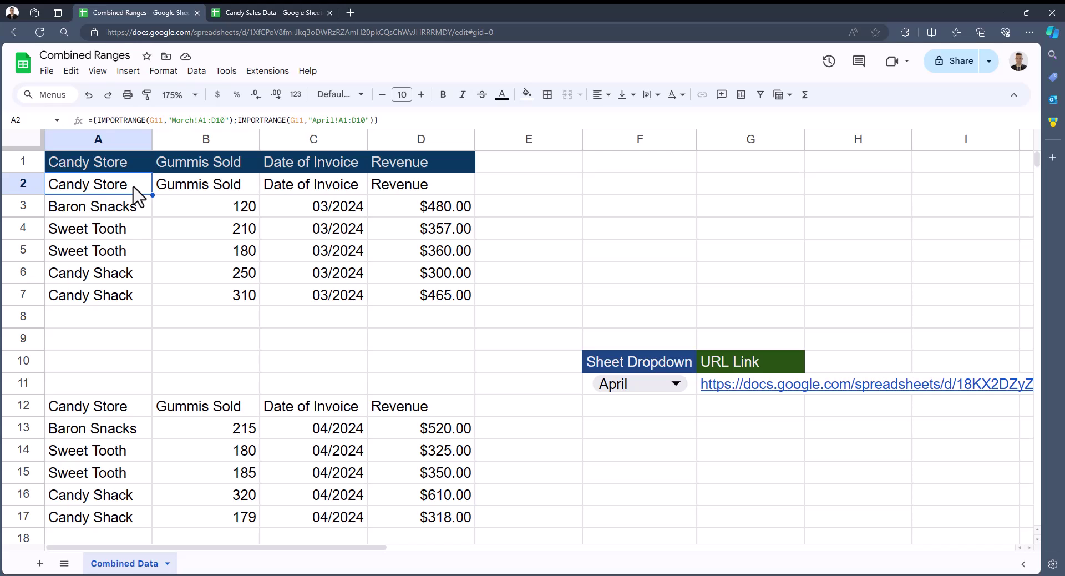
# Wrap A2's stacked imports in QUERY with "Select * where Col1 is not null"
pyautogui.doubleClick(135, 196)
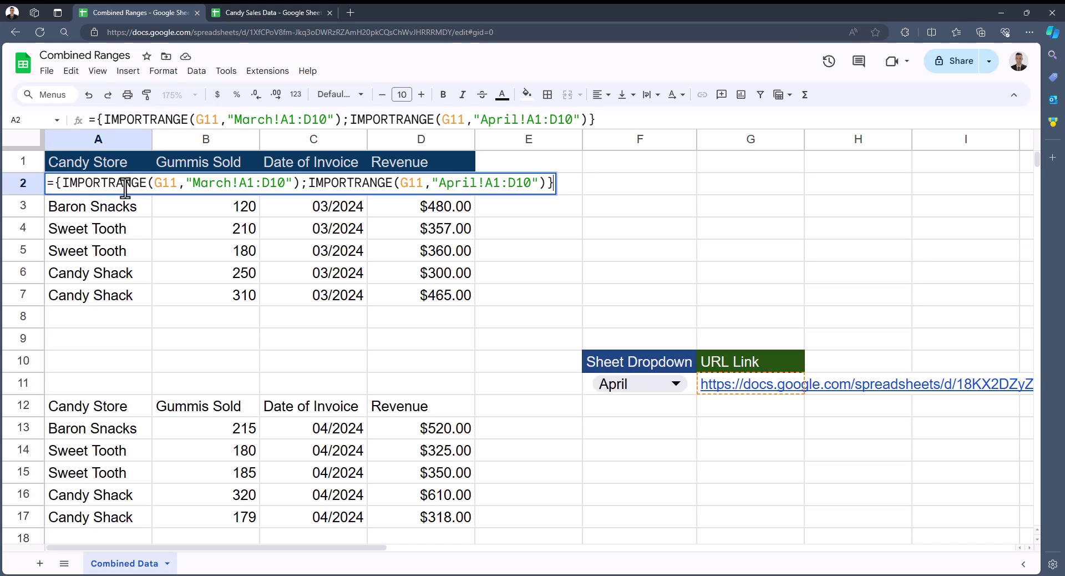
pyautogui.click(50, 183)
pyautogui.write('que')
pyautogui.press('Tab')
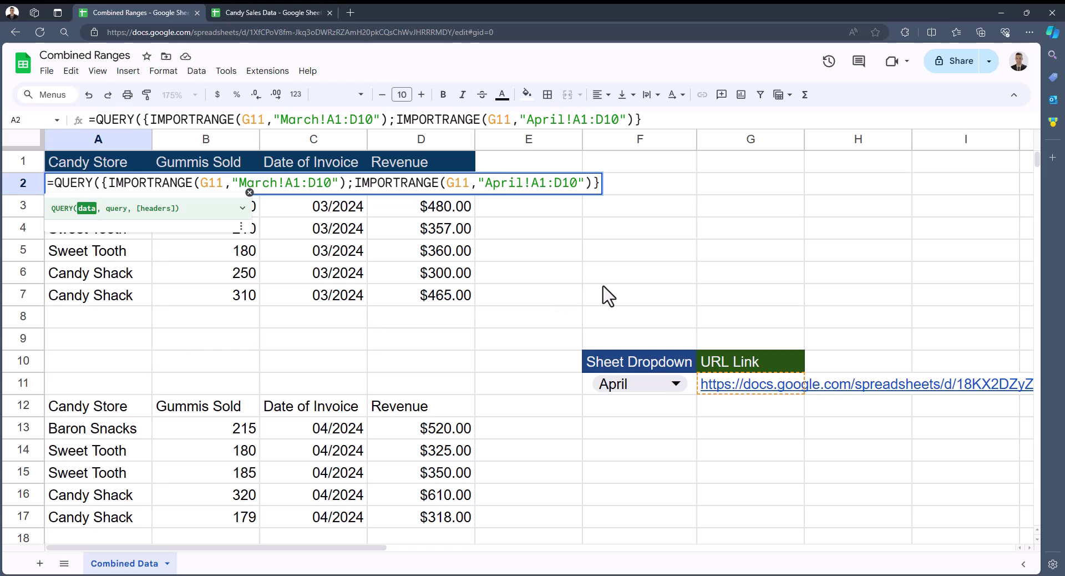
pyautogui.write(',')
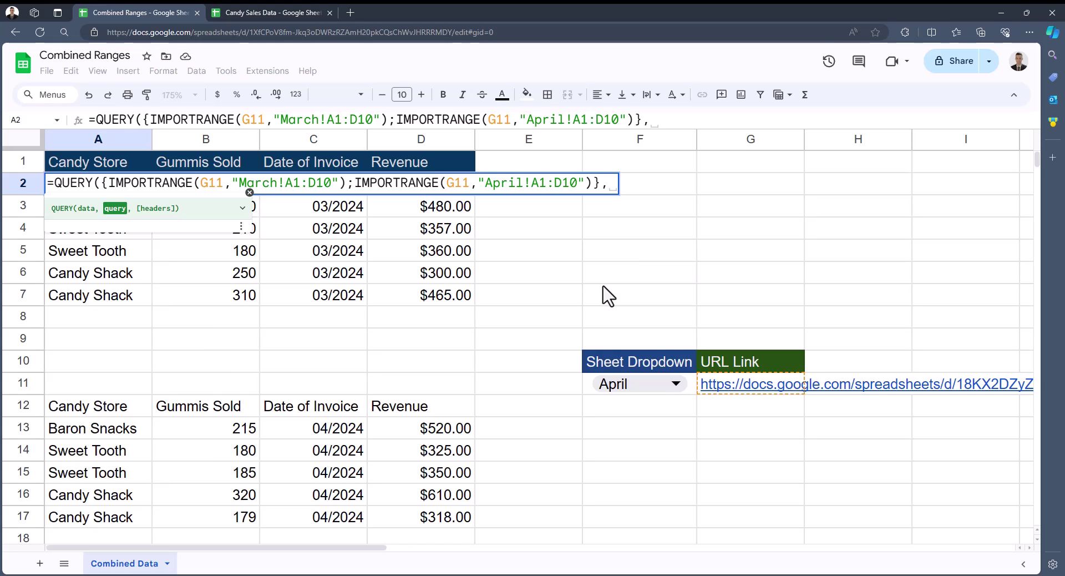
pyautogui.write('"')
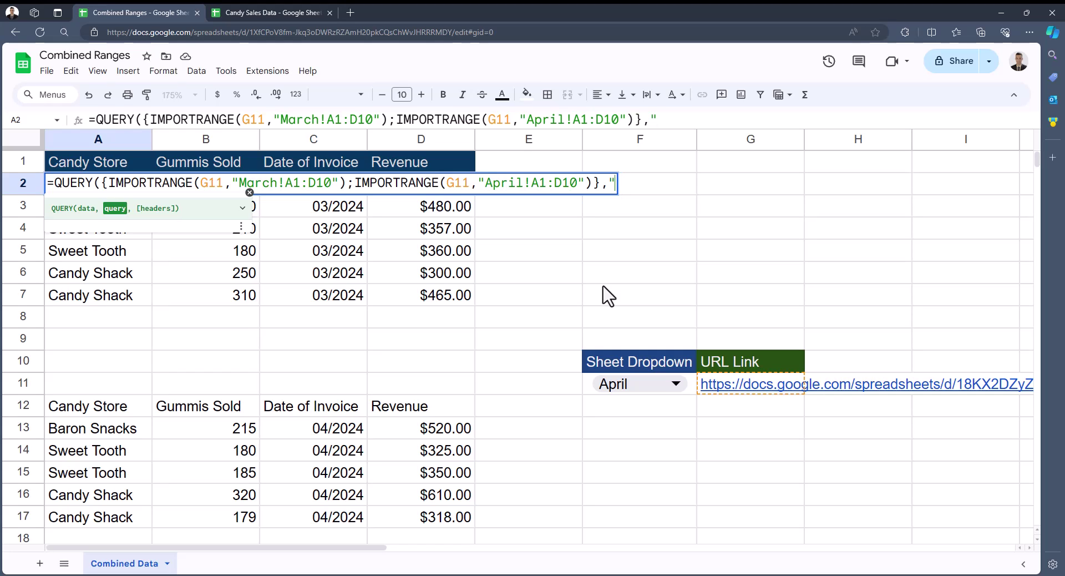
pyautogui.write('Select ')
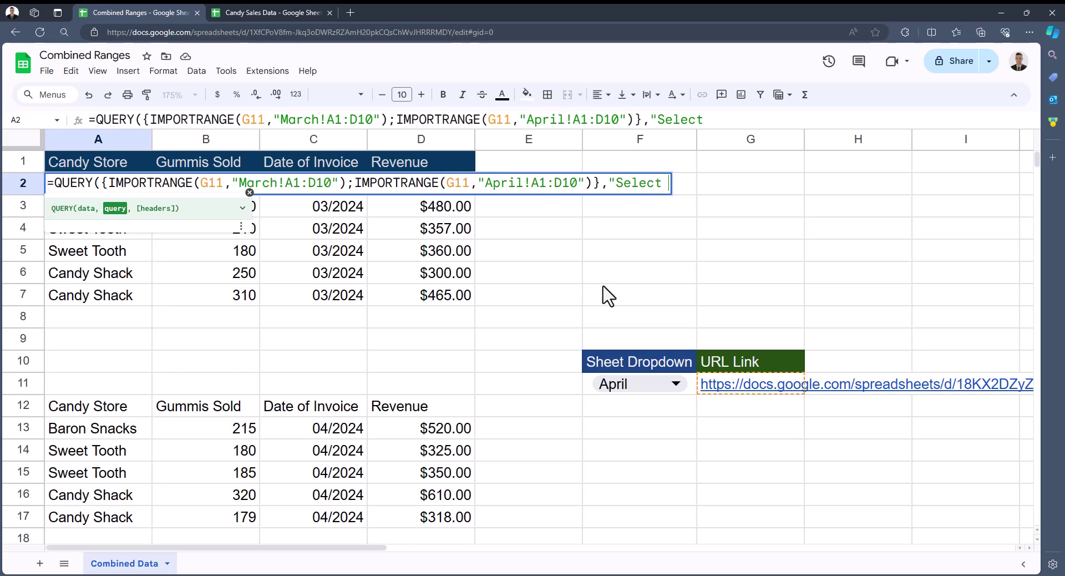
pyautogui.write('* where ')
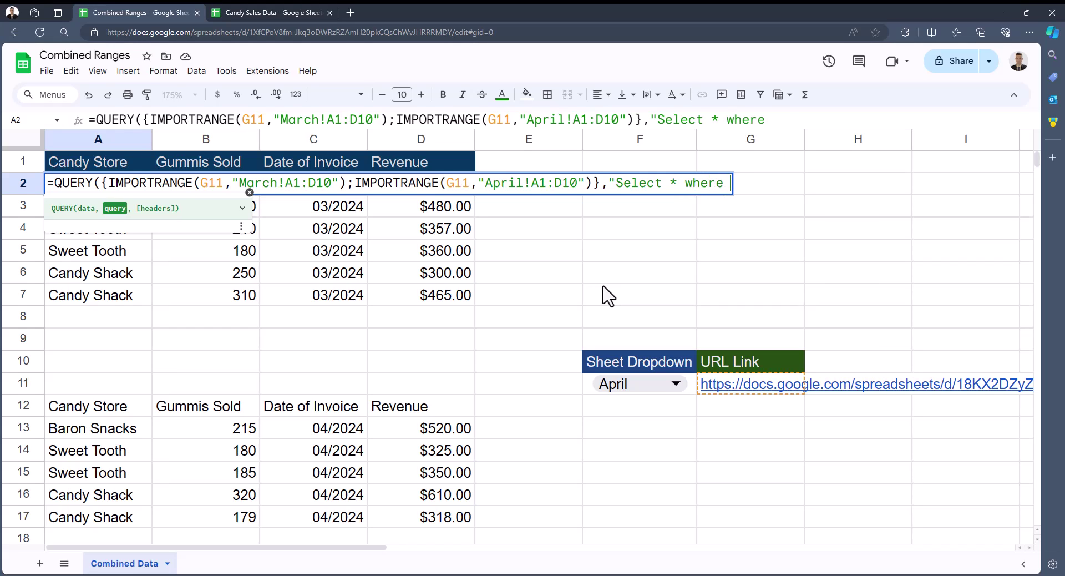
pyautogui.write('Col1 is no')
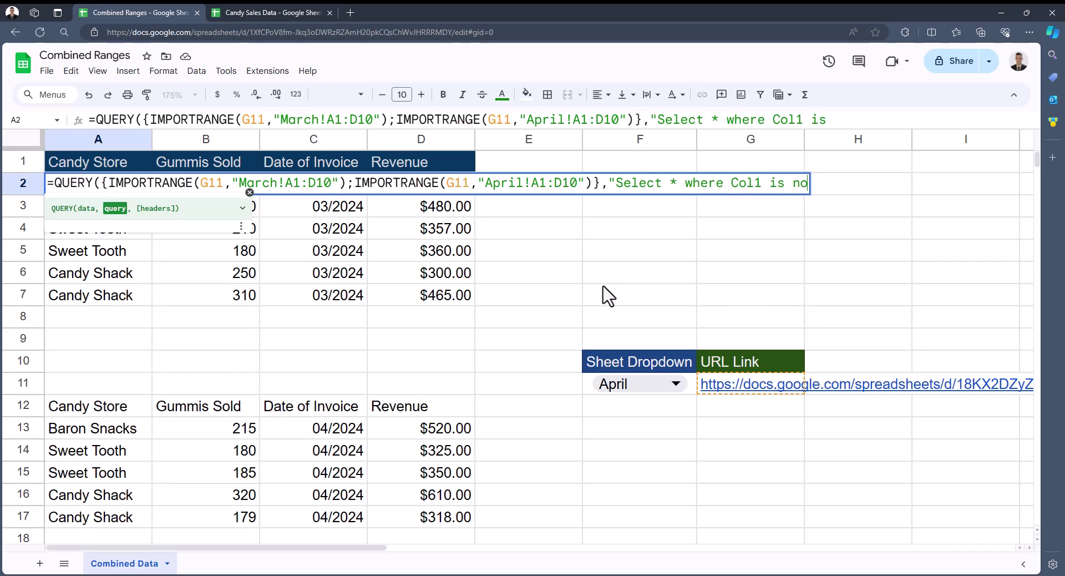
pyautogui.write('t null')
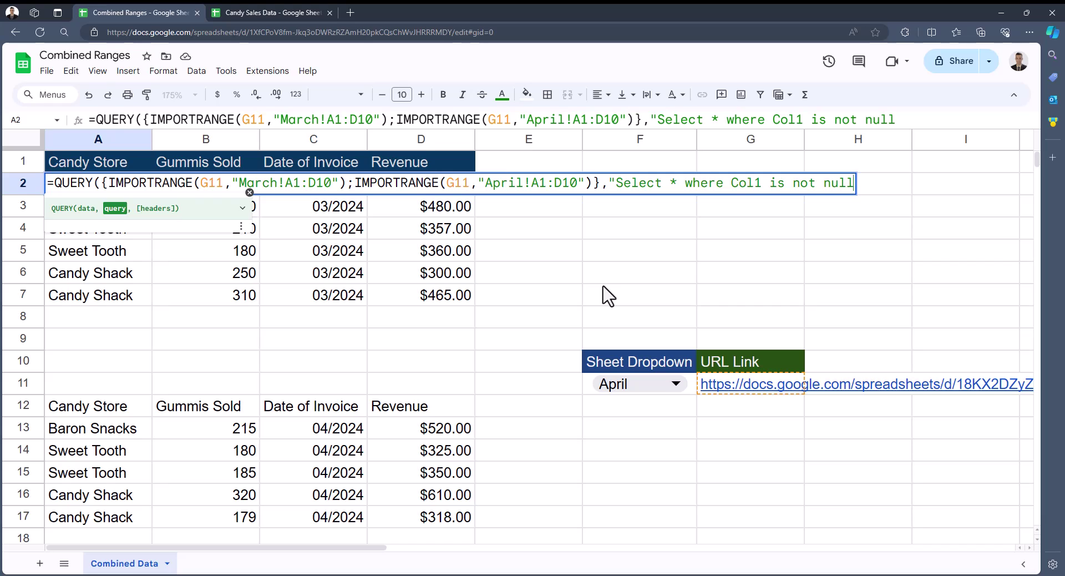
pyautogui.write('")')
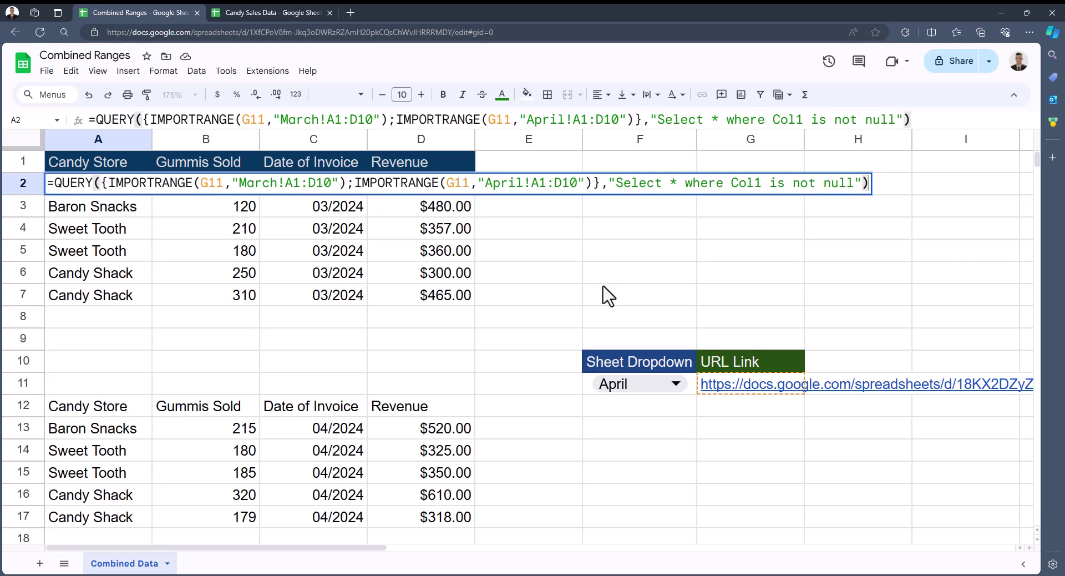
pyautogui.press('Return')
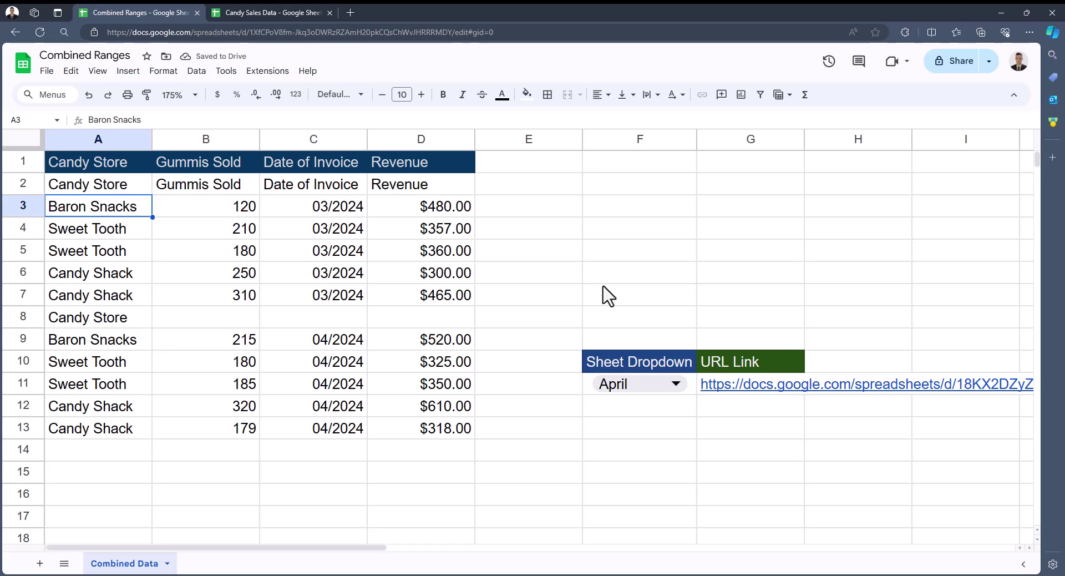
# Change both ranges to start at row 2: March!A2:D10 and April!A2:D10
pyautogui.click(143, 191)
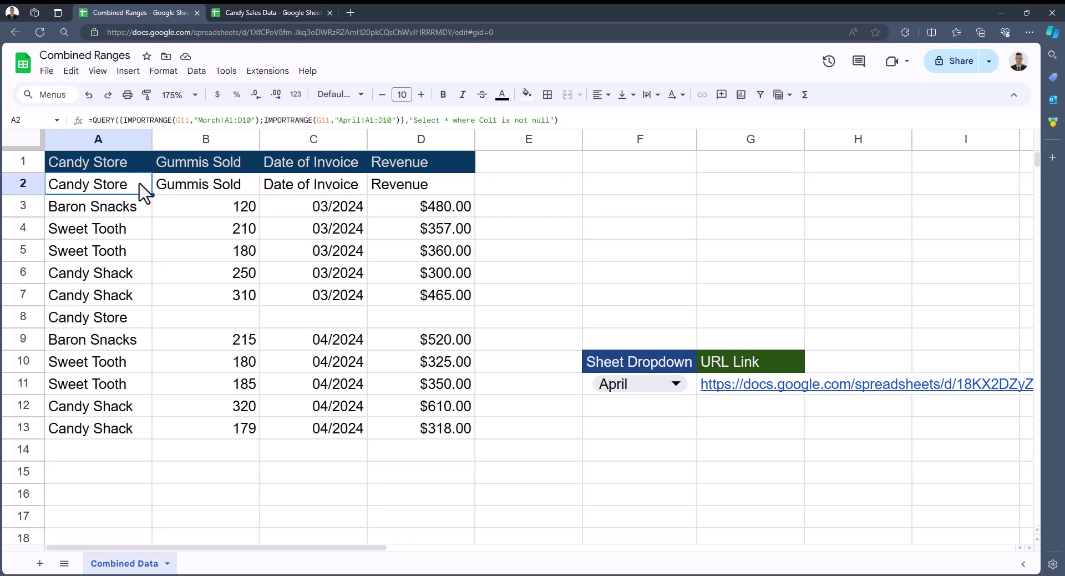
pyautogui.doubleClick(143, 191)
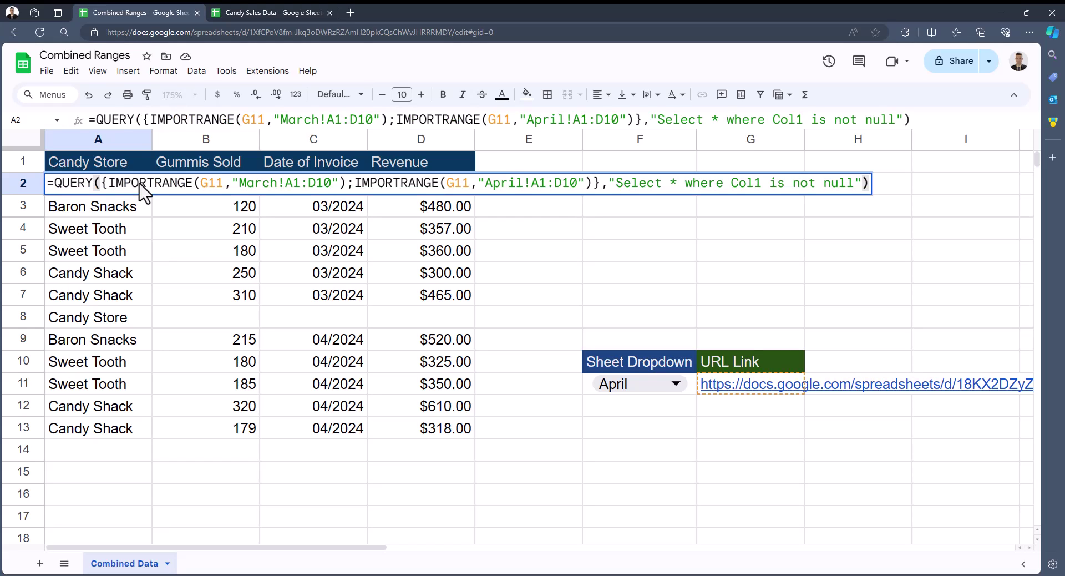
pyautogui.click(300, 183)
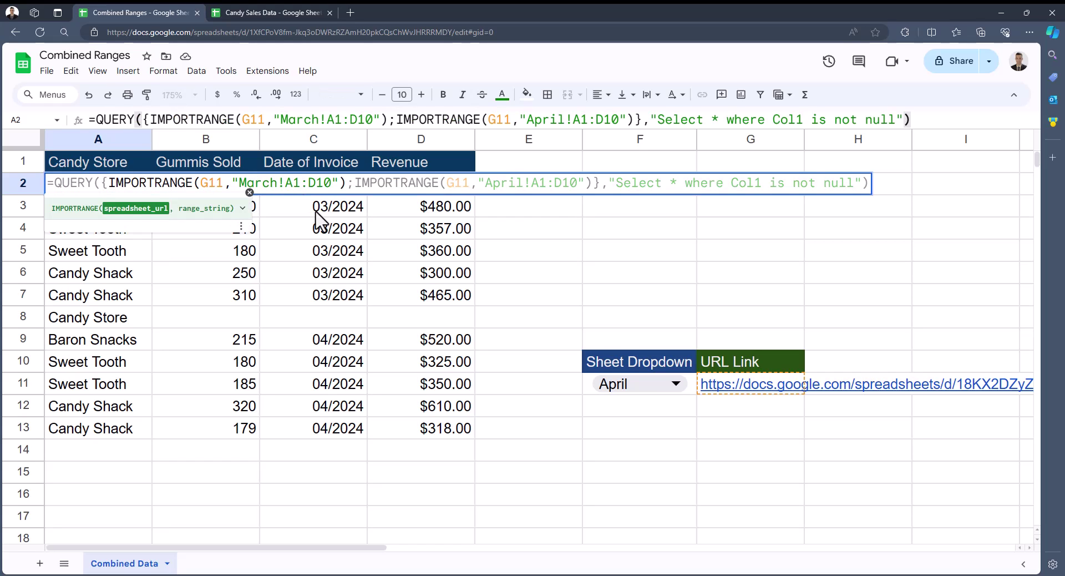
pyautogui.press('BackSpace')
pyautogui.write('2')
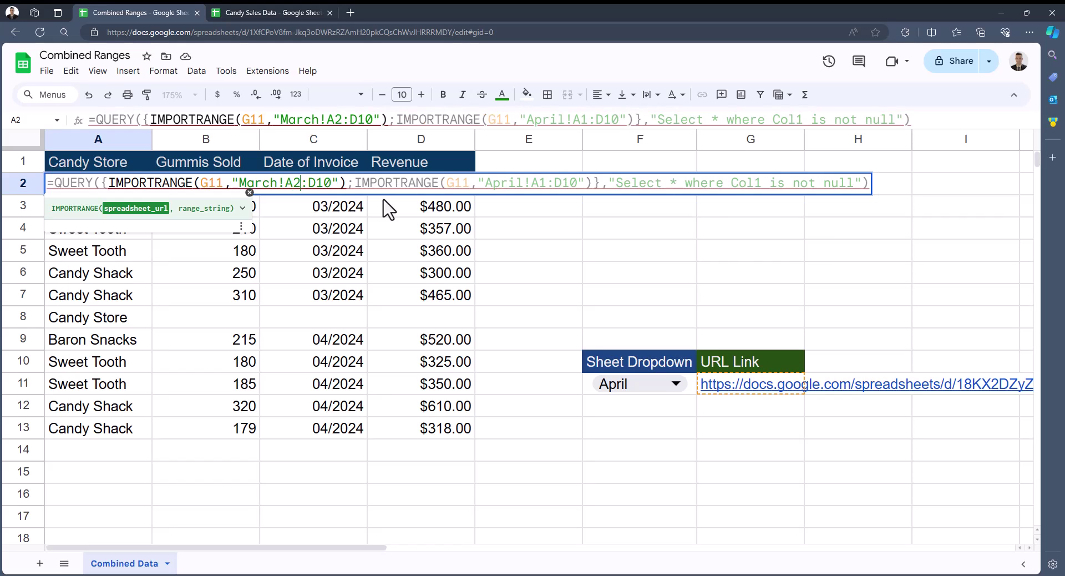
pyautogui.click(546, 182)
pyautogui.press('BackSpace')
pyautogui.write('2')
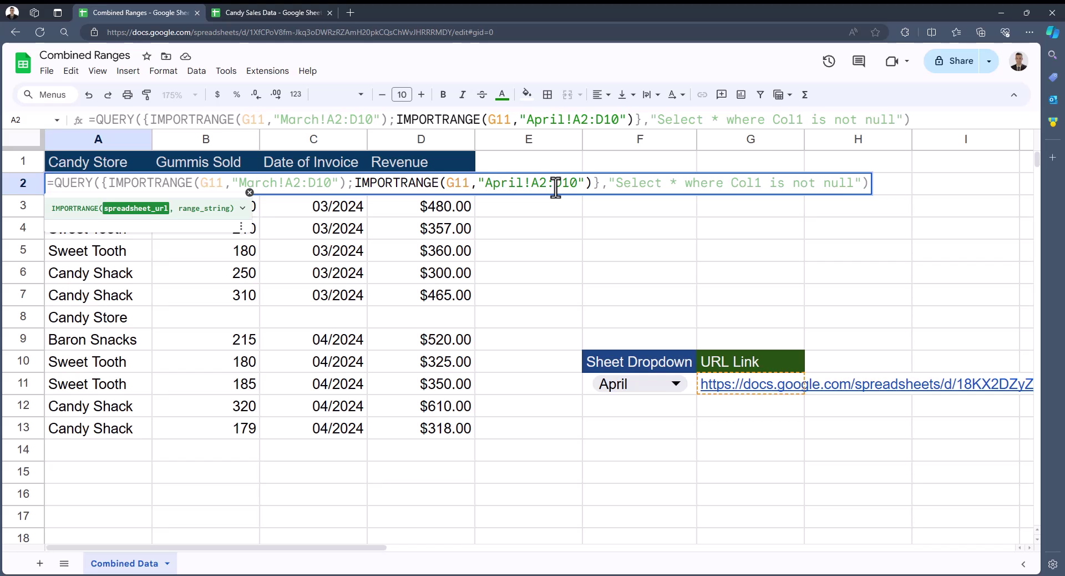
pyautogui.press('Return')
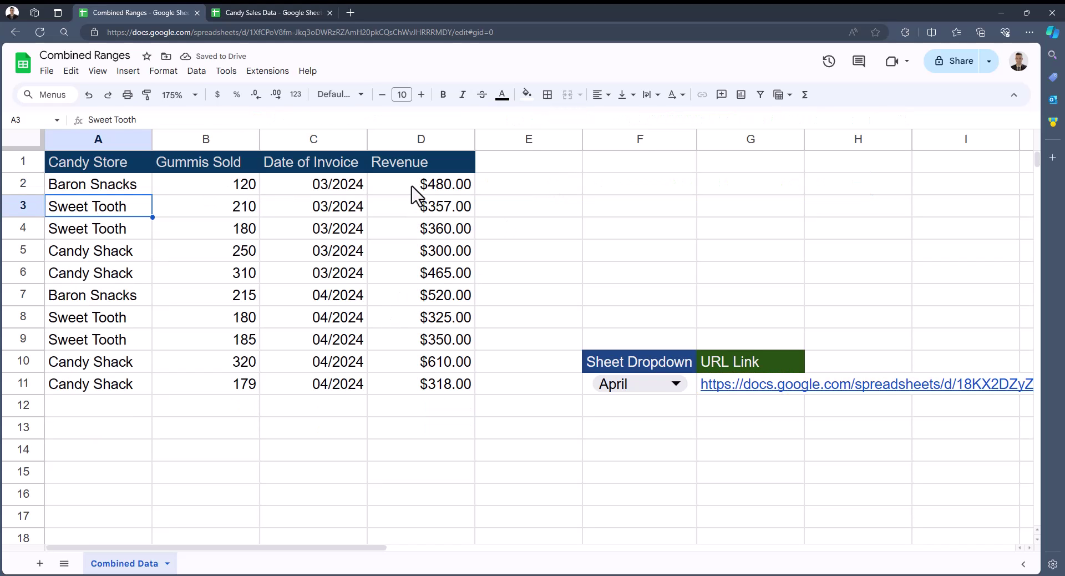
pyautogui.click(413, 192)
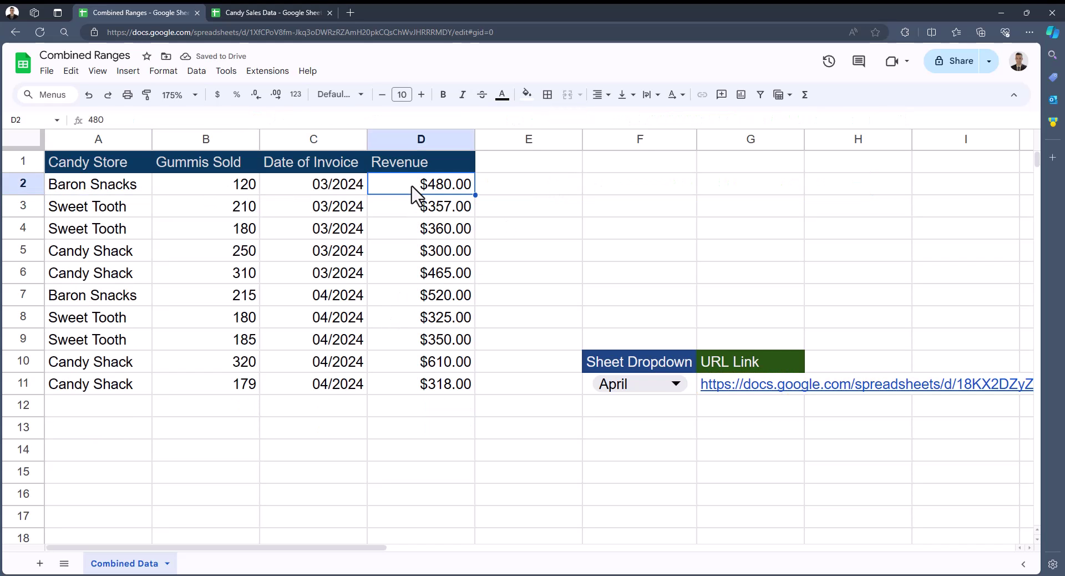
# Enter 'Test Again' in April!A7 of Candy Sales Data and check it appears in Combined Data A12
pyautogui.click(296, 12)
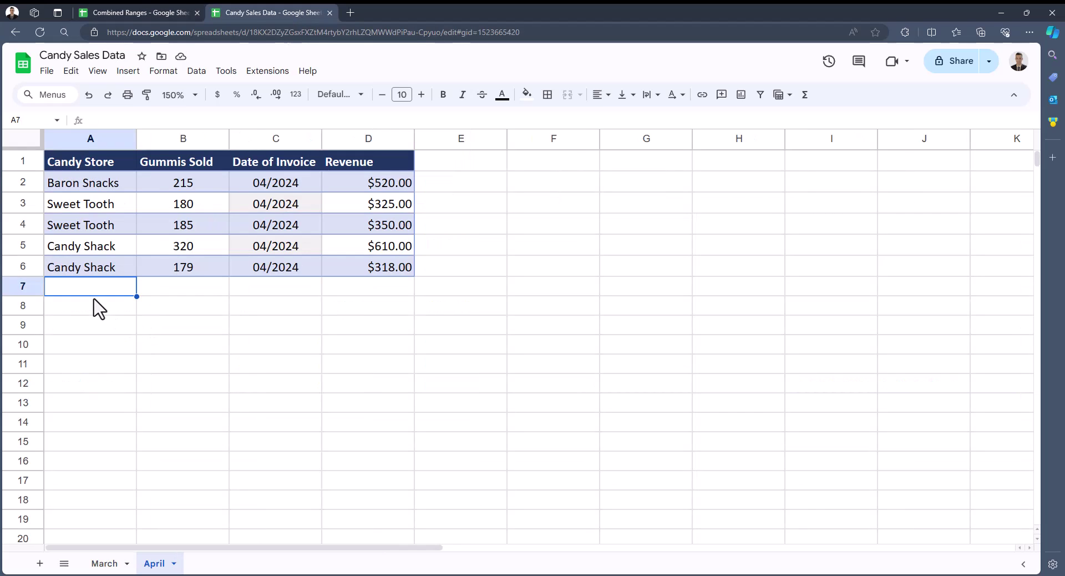
pyautogui.write('Test Again')
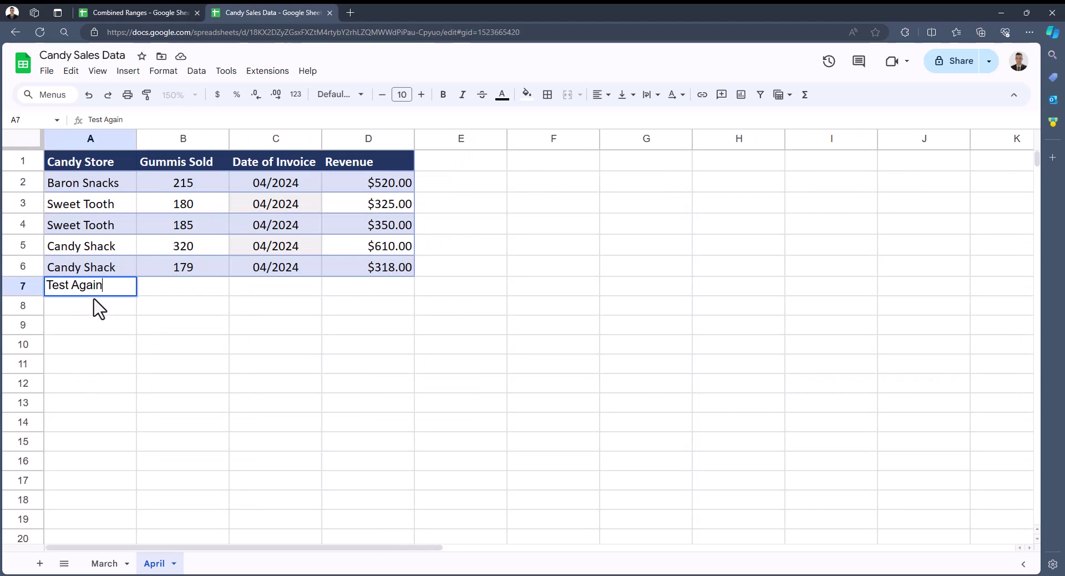
pyautogui.click(157, 299)
pyautogui.click(133, 11)
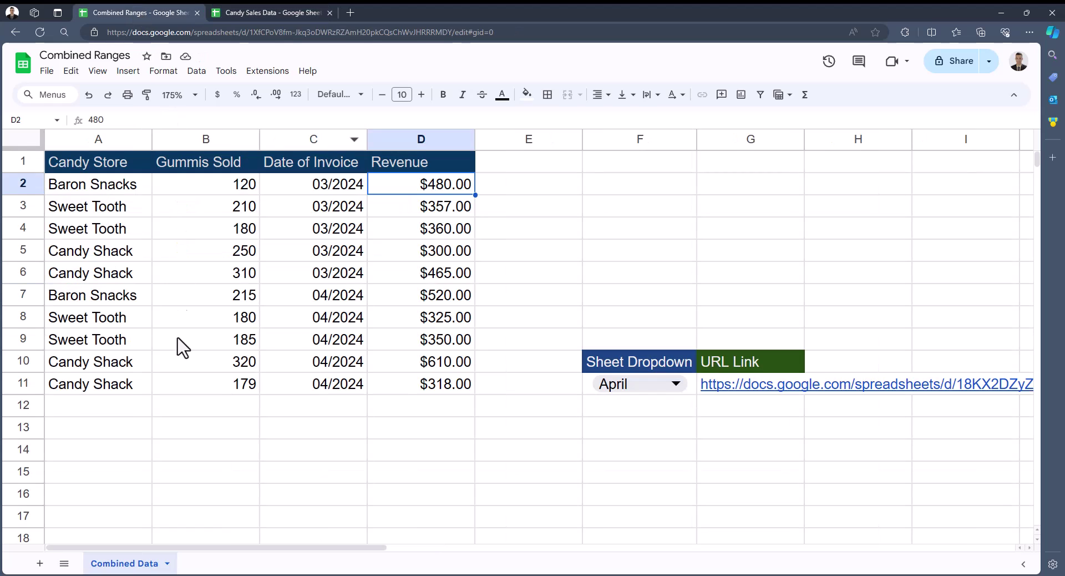
pyautogui.click(135, 413)
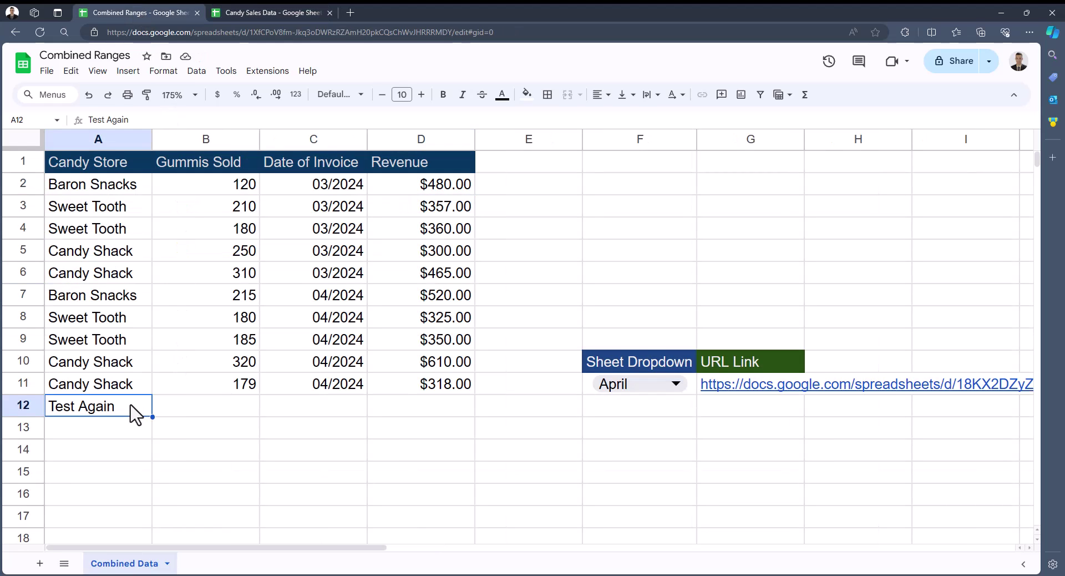